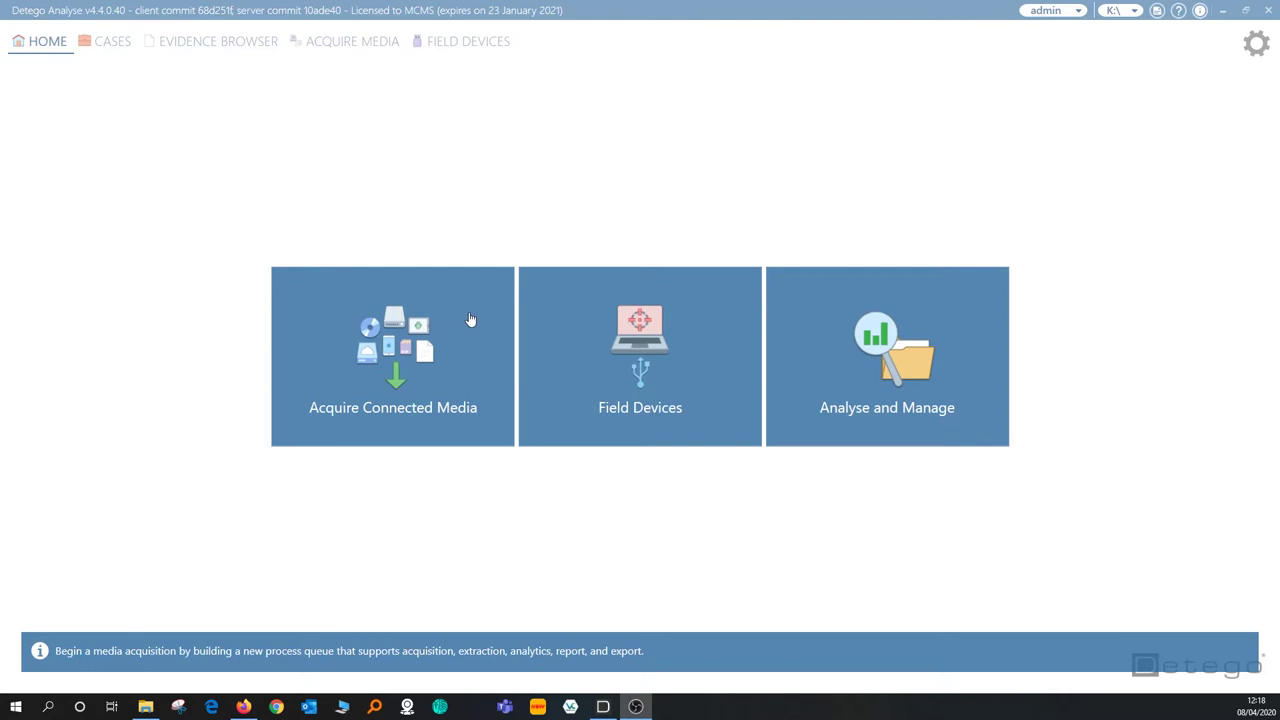
Step: Start a Directory acquisition and pick the Desktop folder 'JPEGs with good GEO' as its source
{"action": "left_click", "coordinate": [469, 319]}
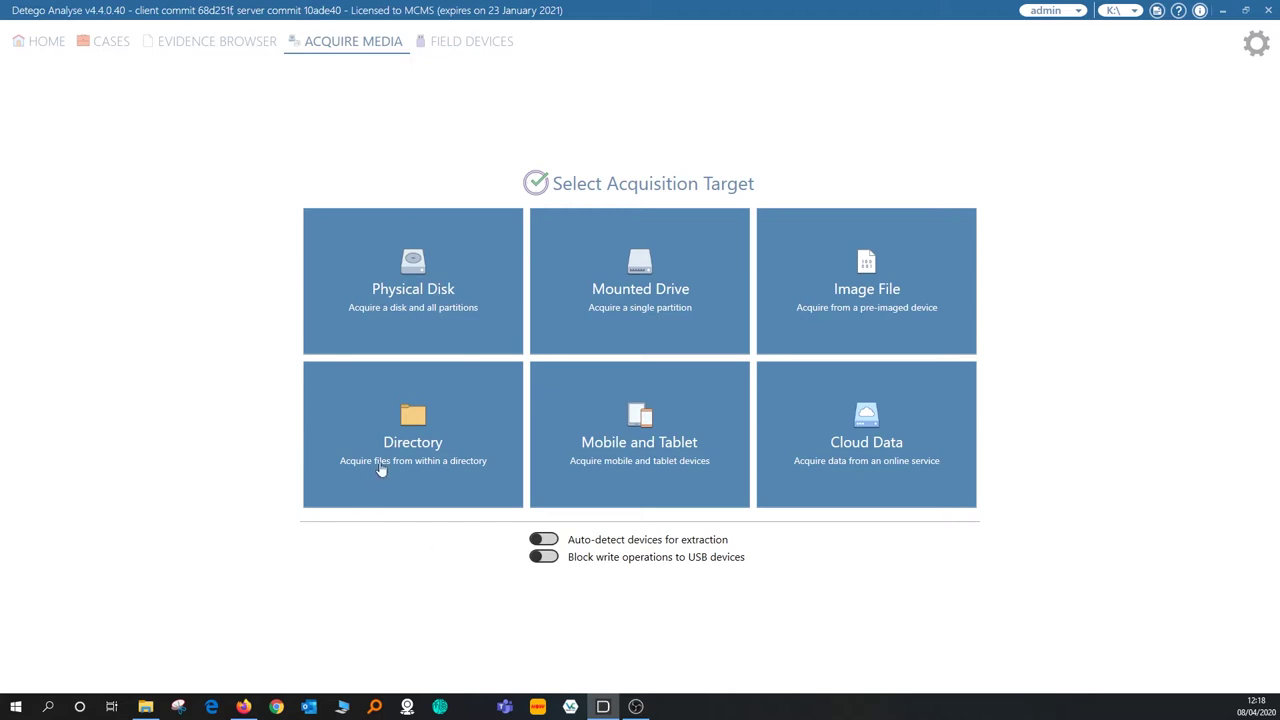
{"action": "left_click", "coordinate": [370, 406]}
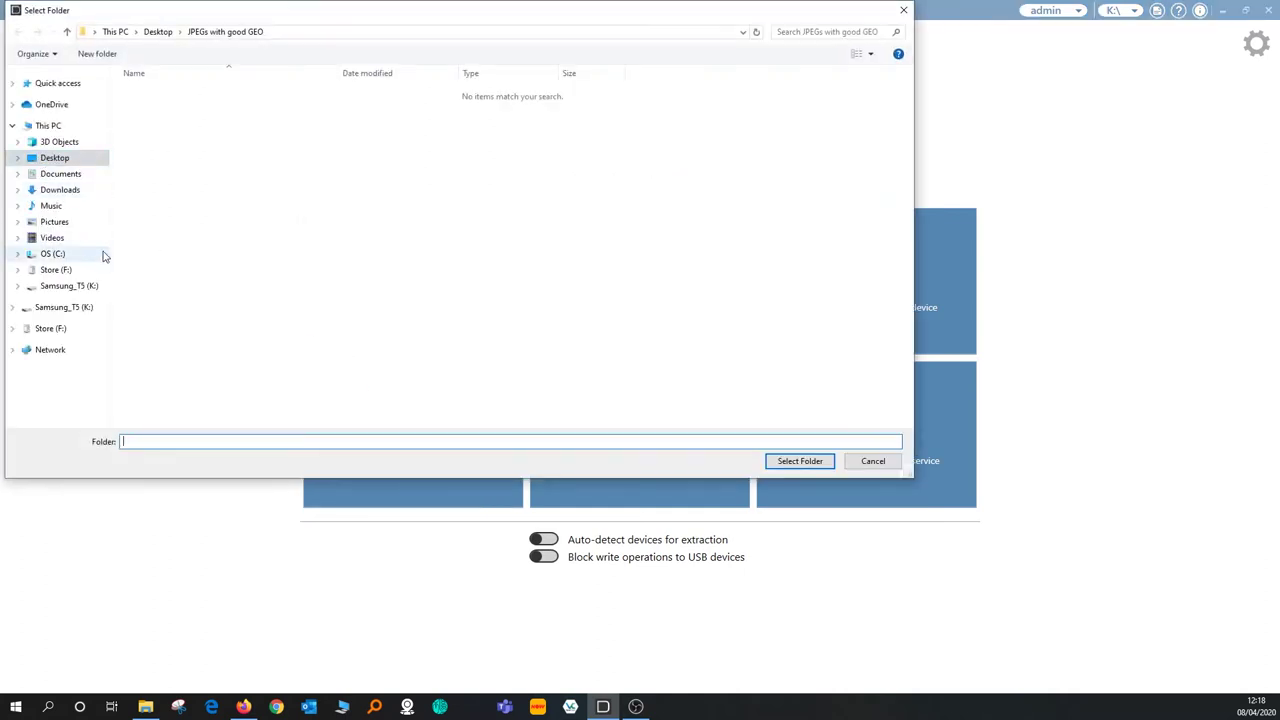
{"action": "left_click", "coordinate": [62, 173]}
{"action": "left_click", "coordinate": [55, 158]}
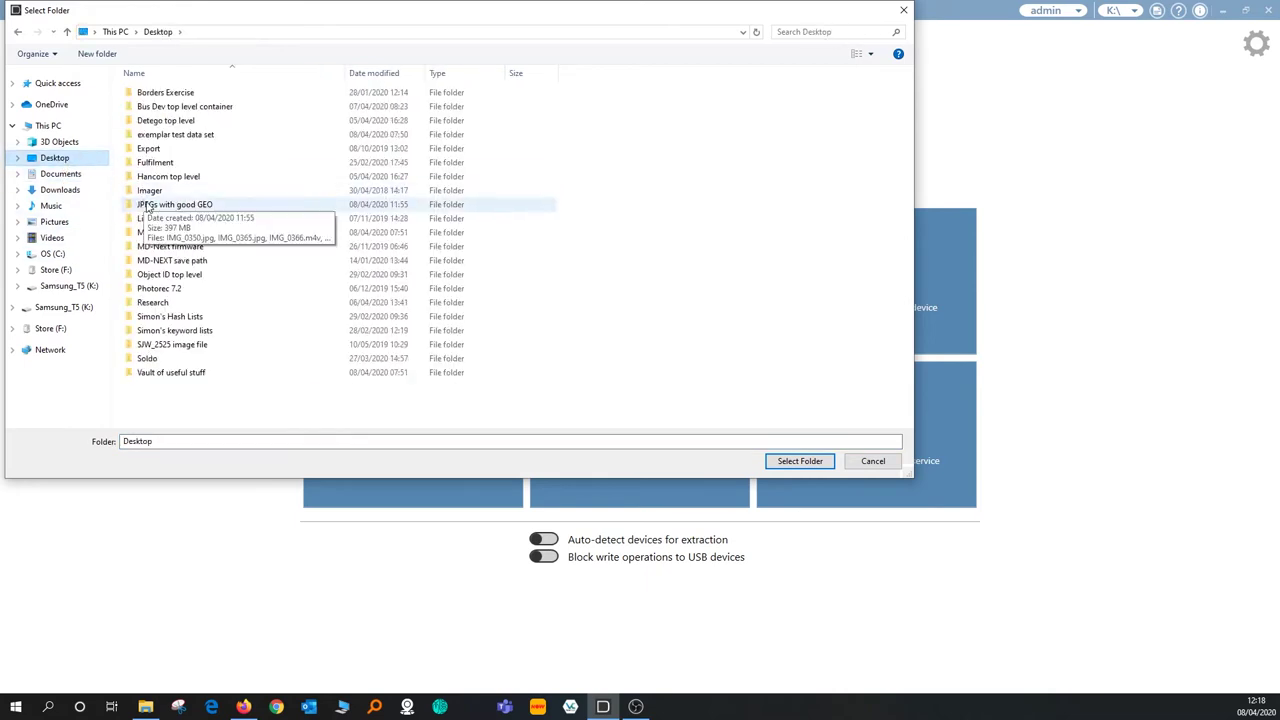
{"action": "left_click", "coordinate": [151, 205]}
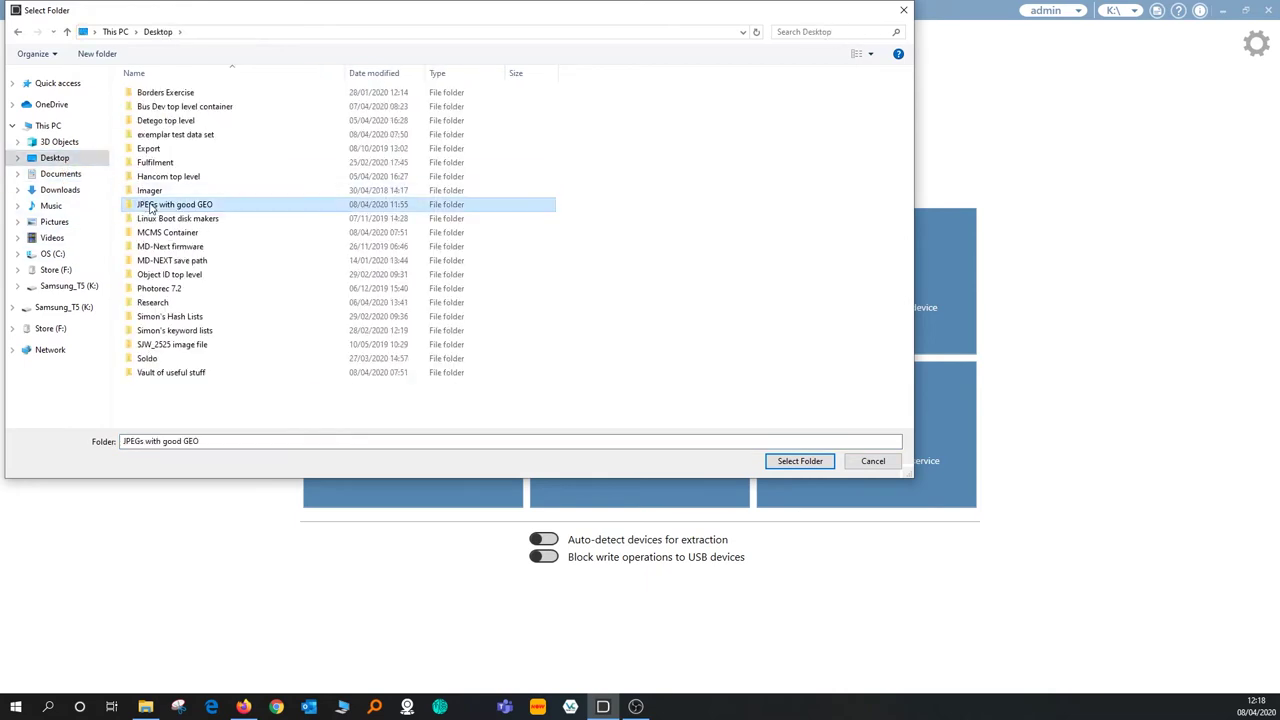
Step: Confirm the folder, move the extraction setup window aside, and check the Logical Extraction options
{"action": "left_click", "coordinate": [800, 463]}
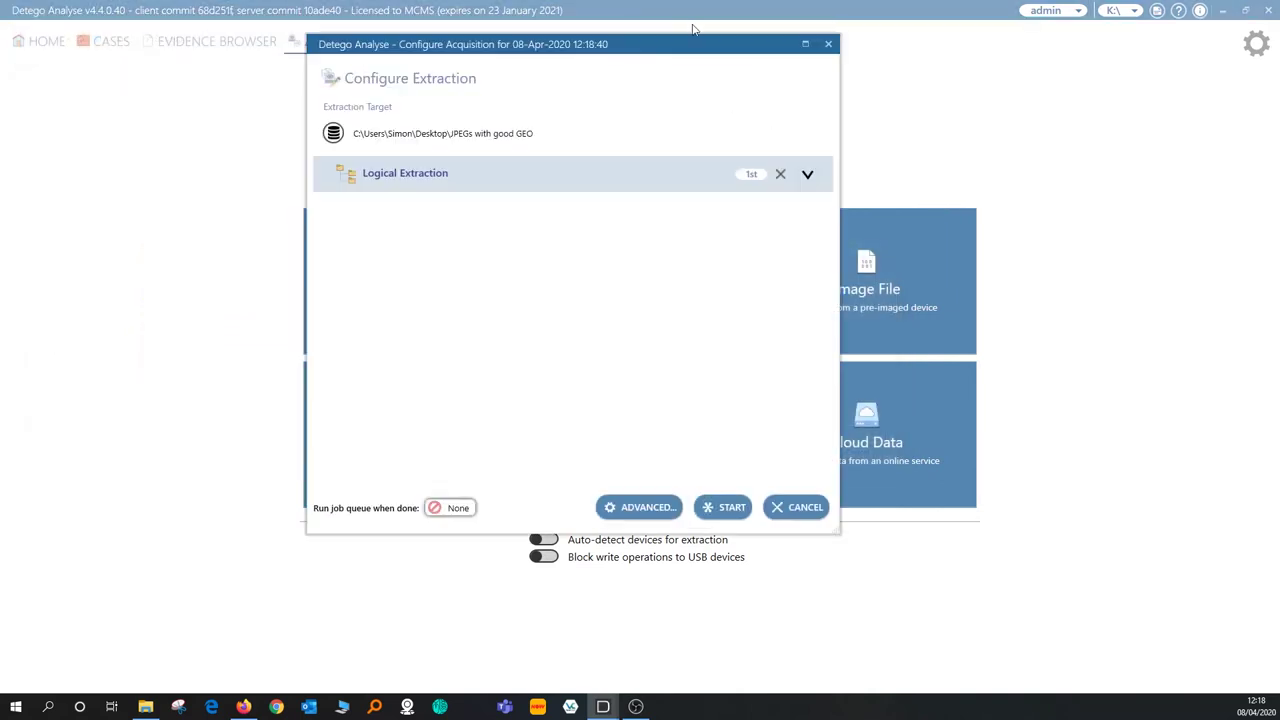
{"action": "left_click_drag", "start_coordinate": [663, 47], "coordinate": [712, 95]}
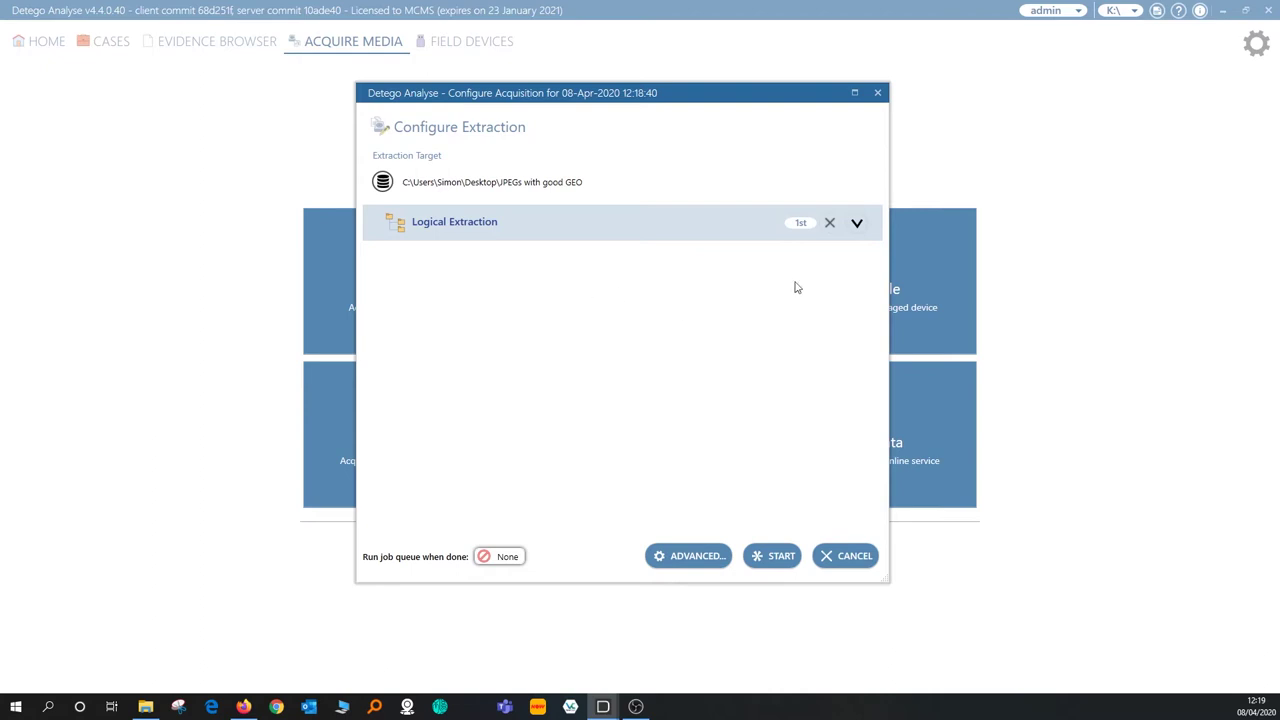
{"action": "left_click", "coordinate": [859, 225]}
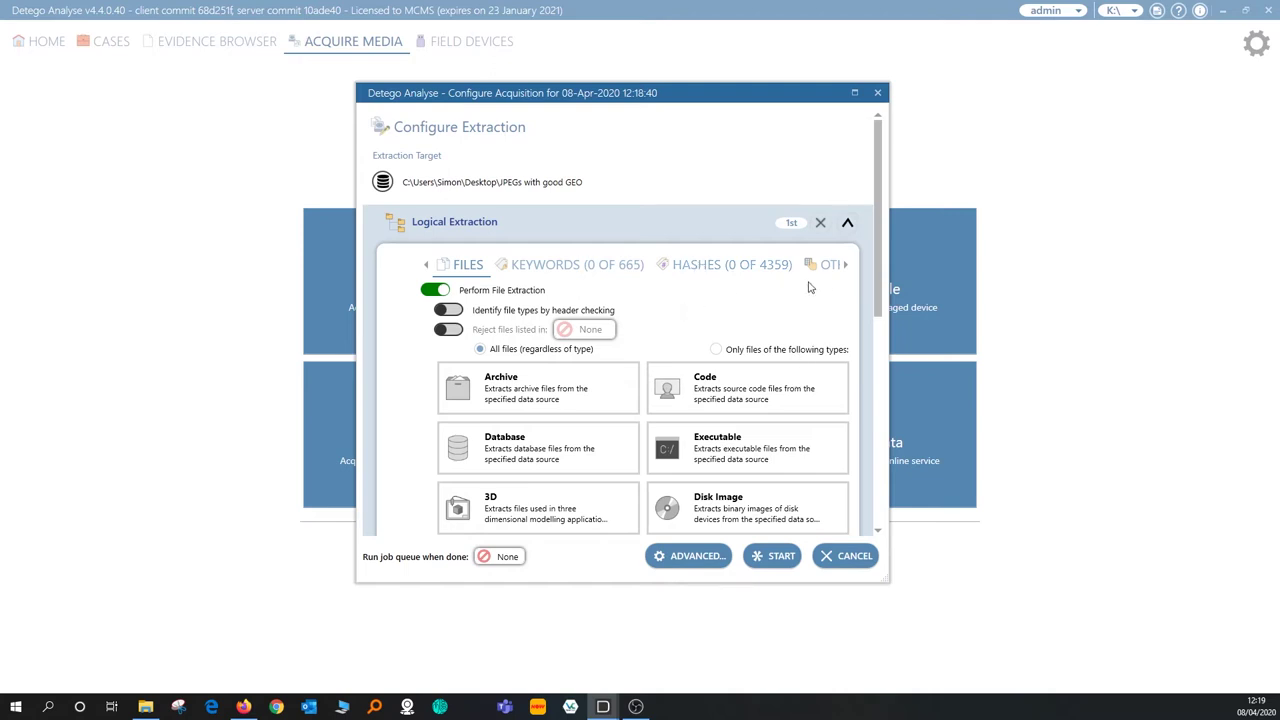
{"action": "left_click", "coordinate": [847, 224]}
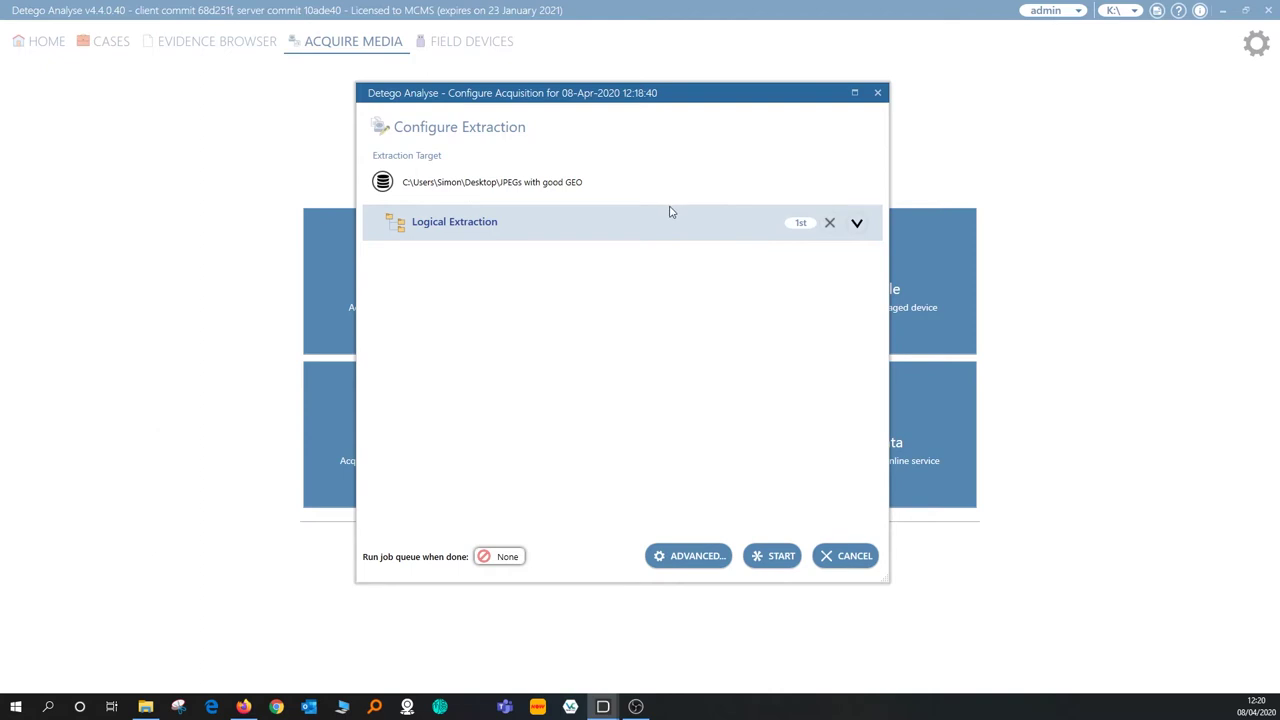
Step: Run the logical extraction, then check the new 08-Apr-2020 12:18:40 exhibit's action menu
{"action": "left_click", "coordinate": [772, 557]}
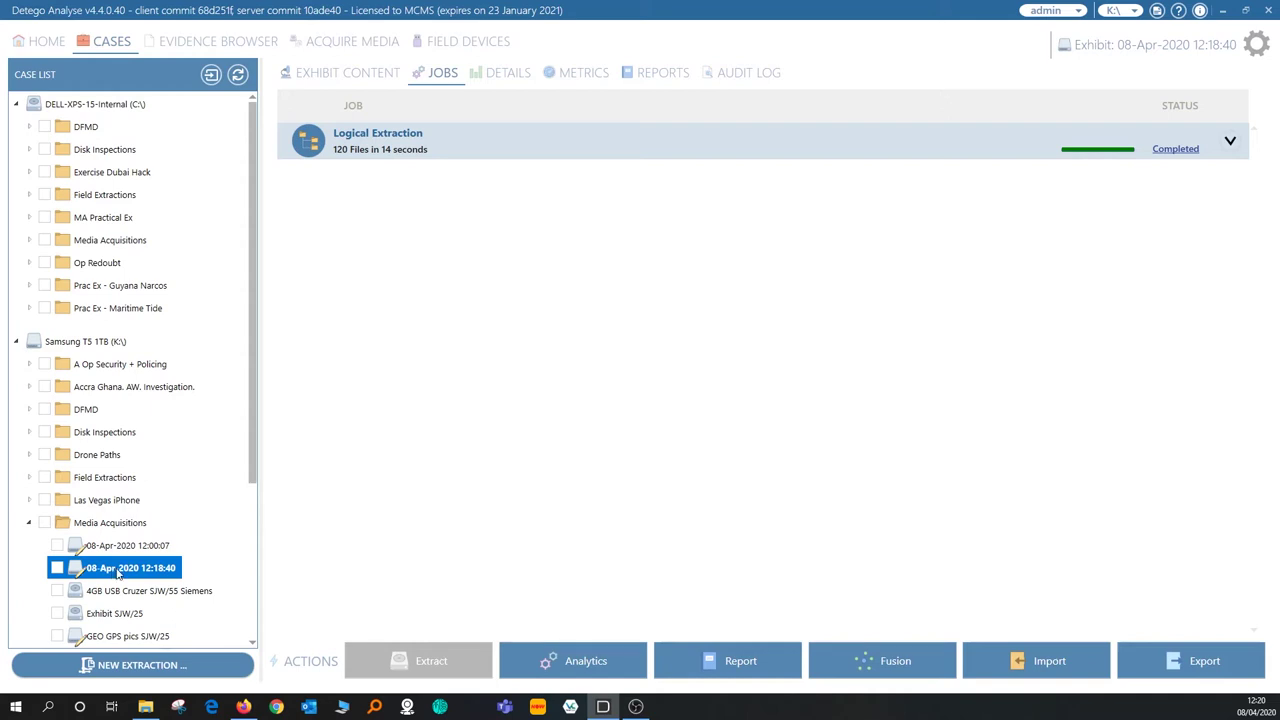
{"action": "right_click", "coordinate": [116, 572]}
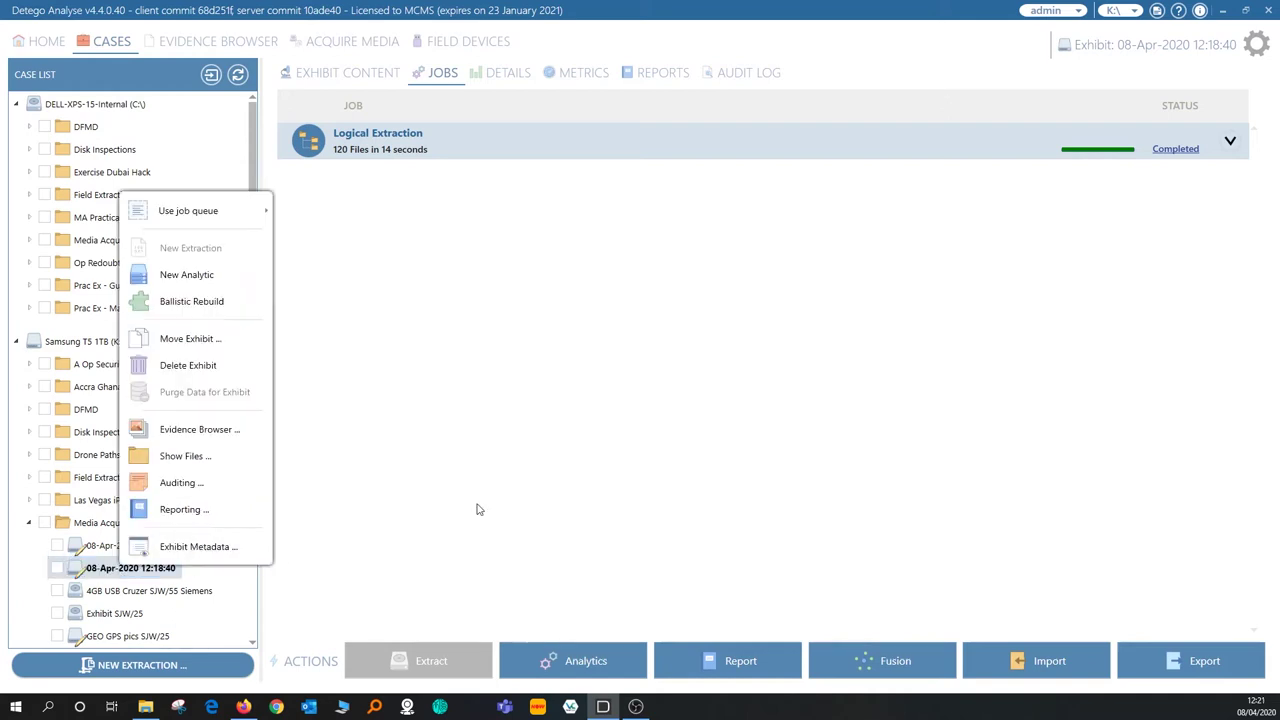
{"action": "left_click", "coordinate": [217, 583]}
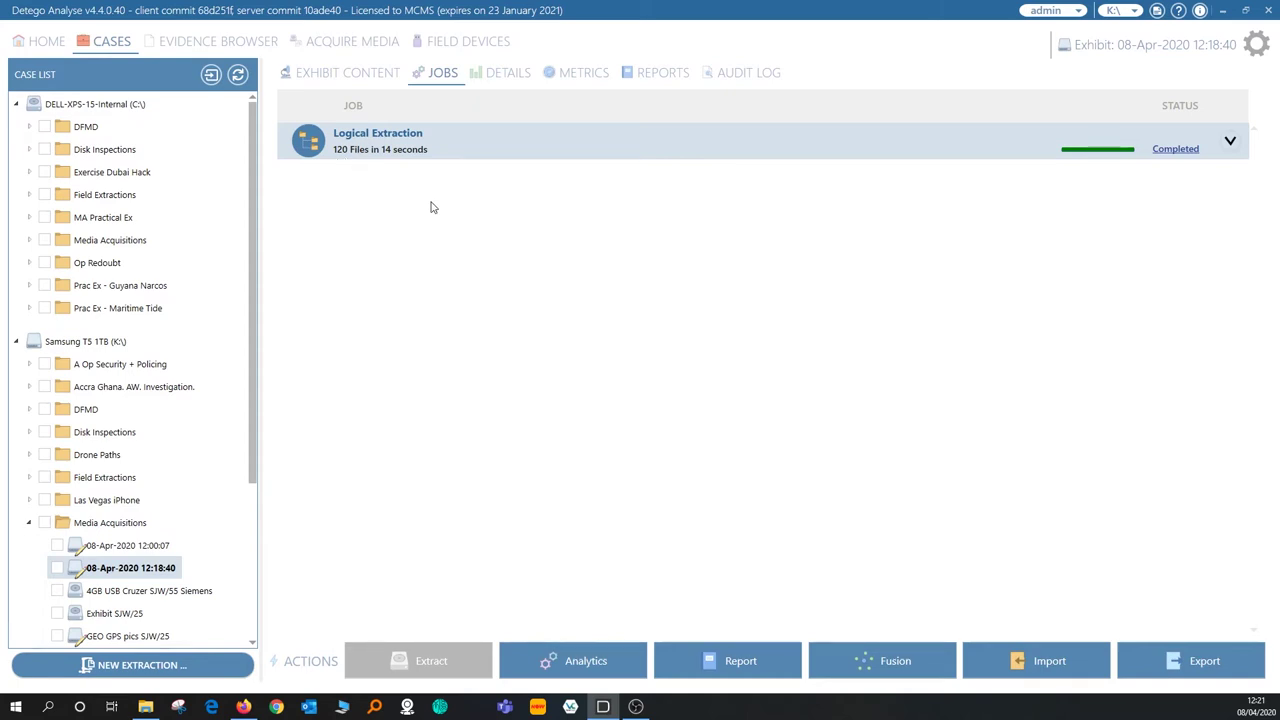
Step: Show the Exhibit Content overview with 120 files: 110 pictures and 10 videos
{"action": "left_click", "coordinate": [326, 80]}
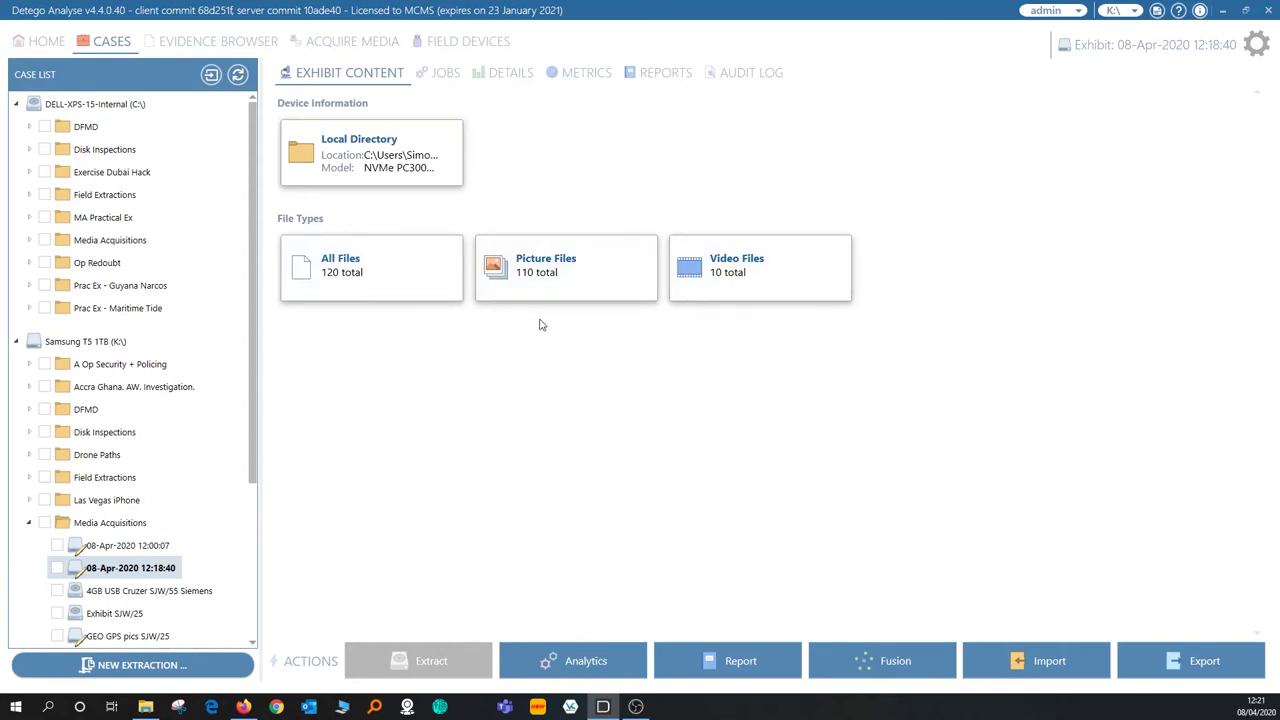
Step: Open the 110 picture files in the Evidence Browser gallery and preview several thumbnails
{"action": "left_click", "coordinate": [597, 271]}
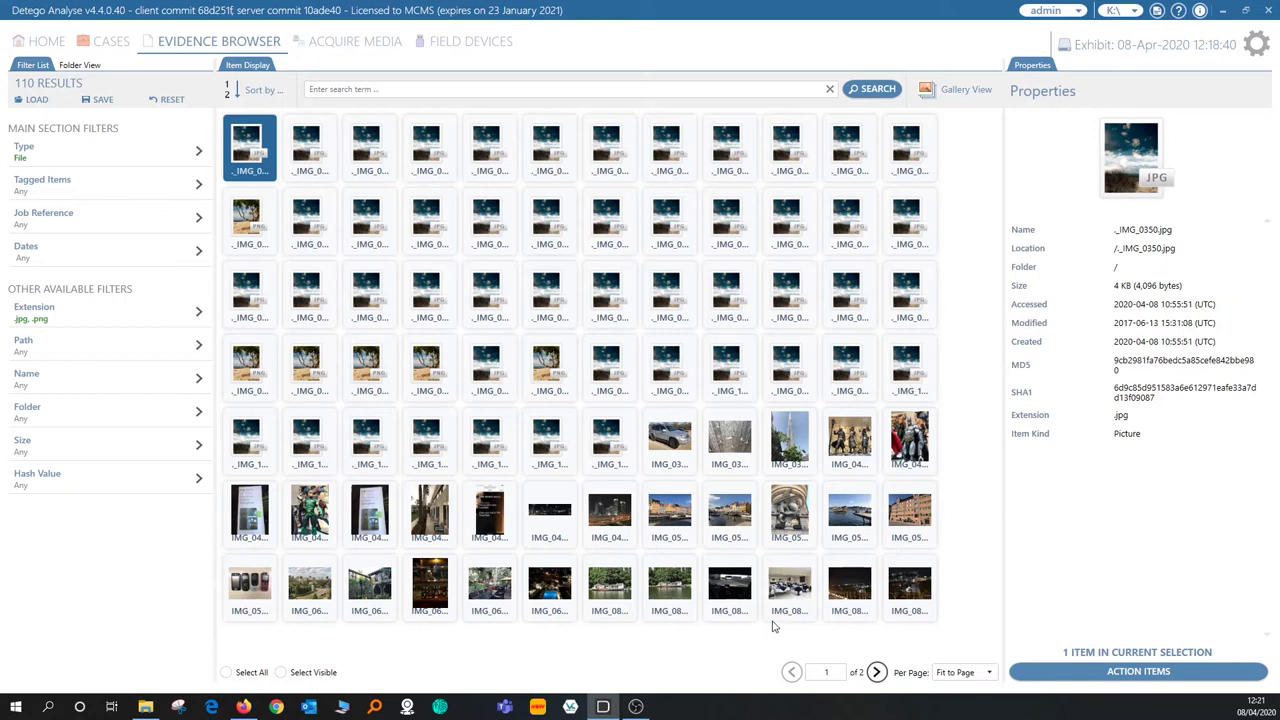
{"action": "mouse_move", "coordinate": [785, 615]}
{"action": "mouse_move", "coordinate": [922, 447]}
{"action": "mouse_move", "coordinate": [801, 441]}
Step: Return to Cases and open the advanced Customize Job Queue window at full screen
{"action": "left_click", "coordinate": [113, 45]}
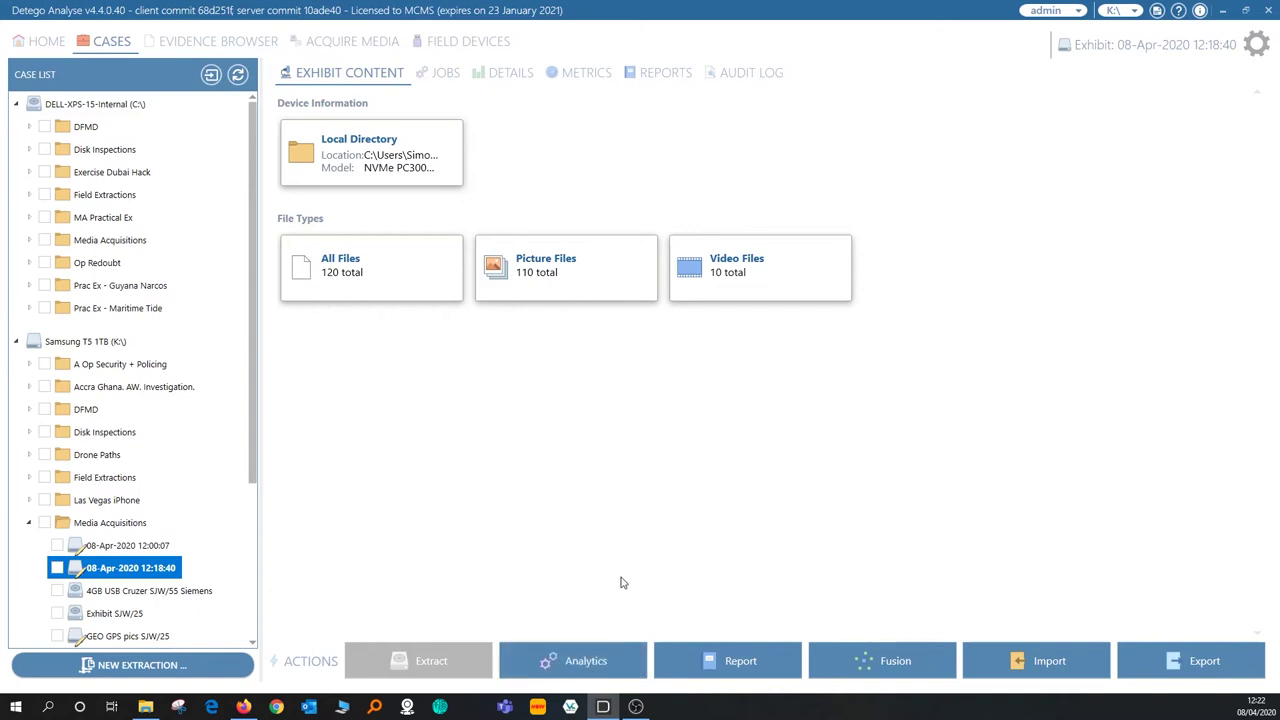
{"action": "left_click", "coordinate": [584, 672]}
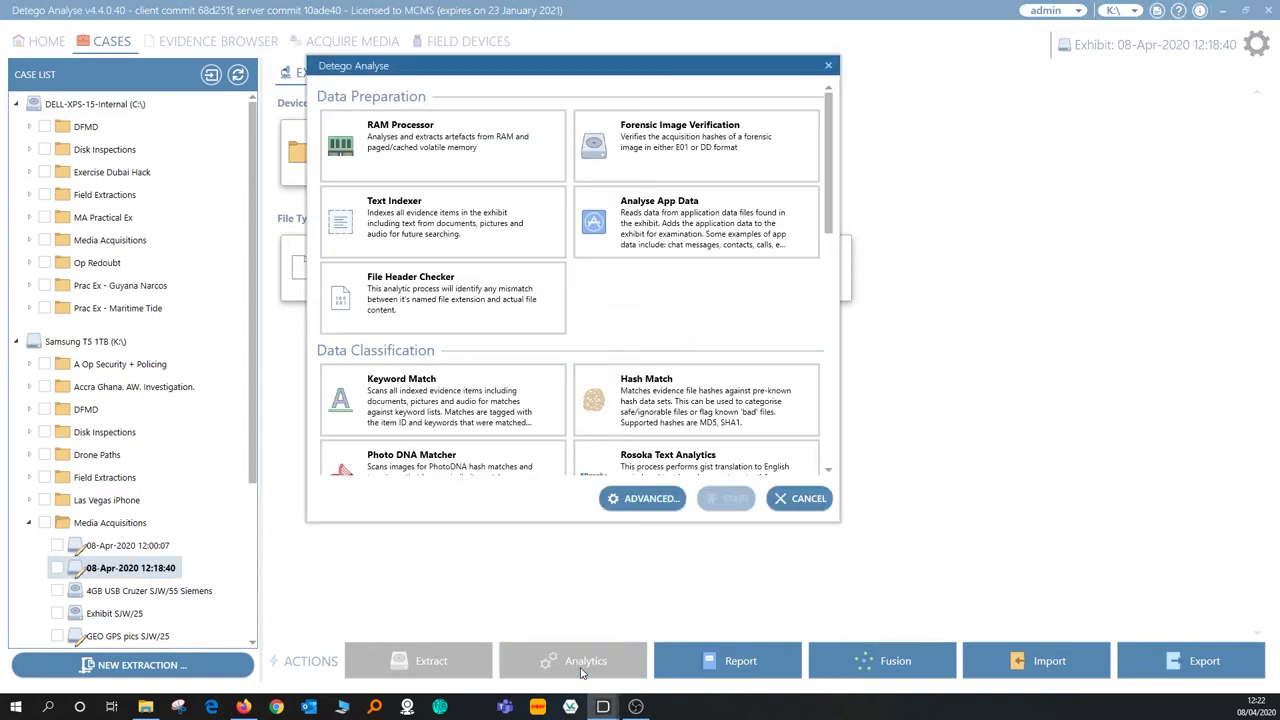
{"action": "left_click", "coordinate": [632, 500]}
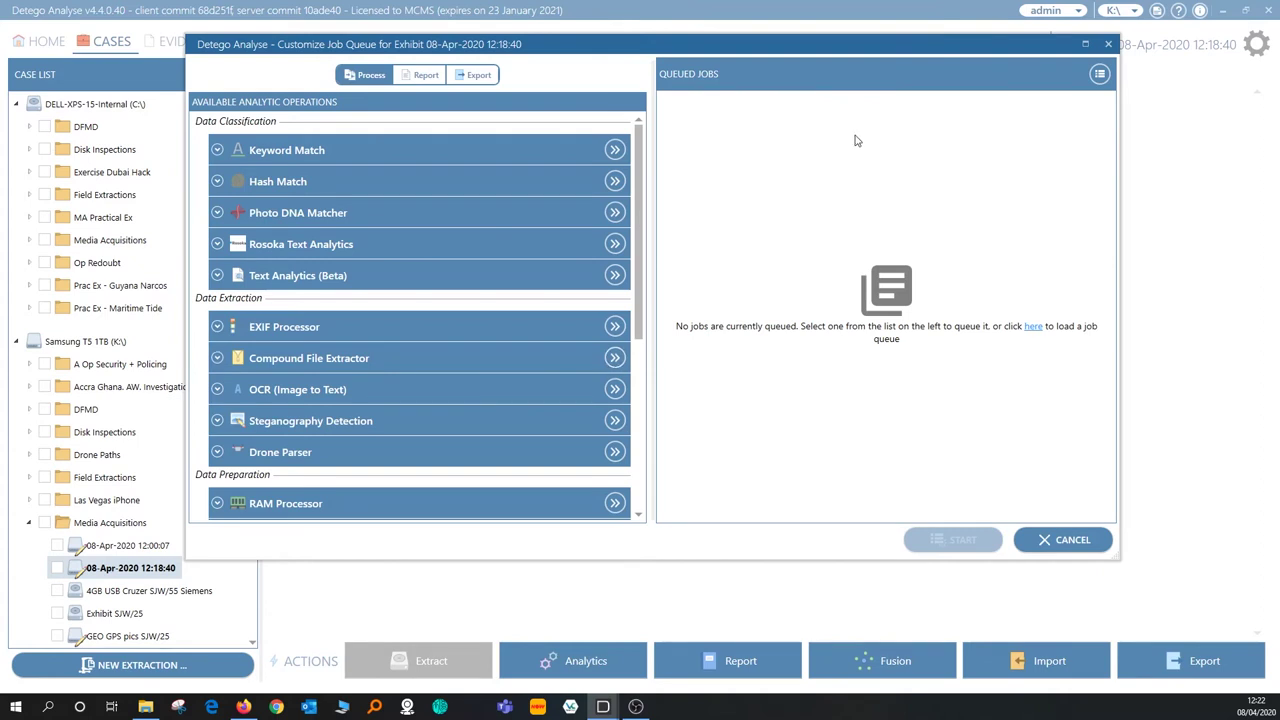
{"action": "left_click", "coordinate": [1085, 44]}
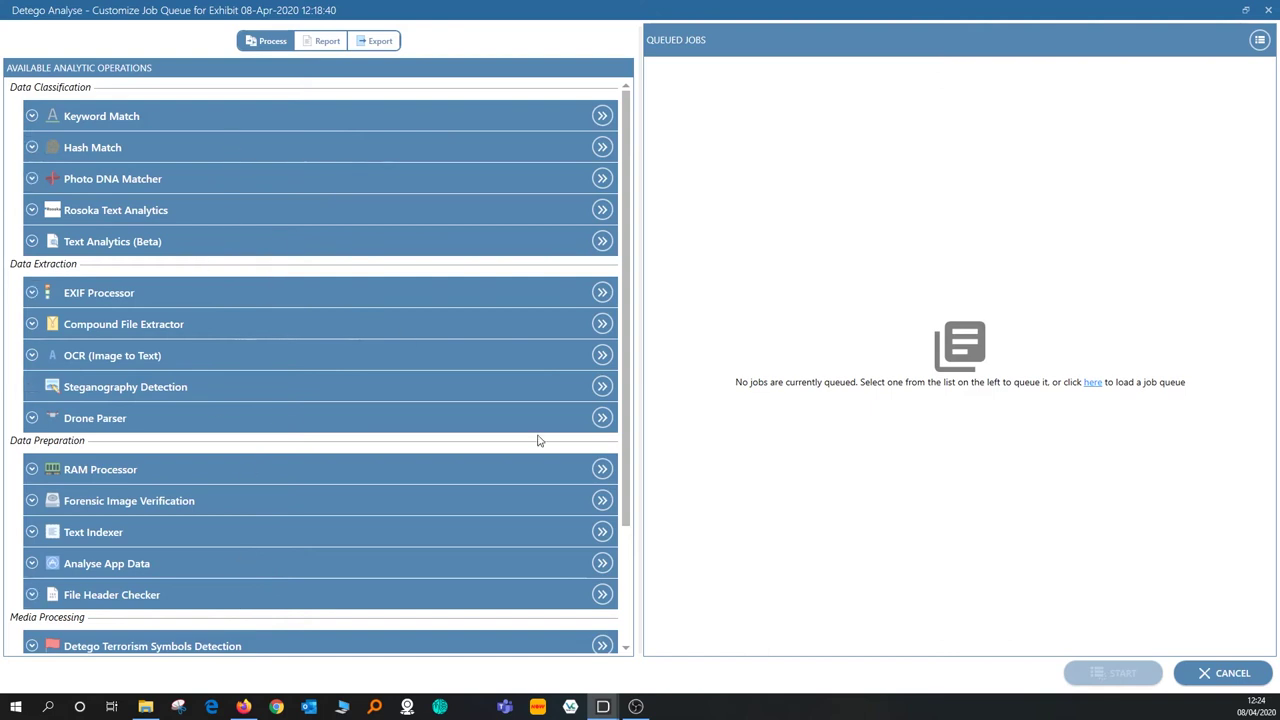
Step: Queue EXIF Processor first and OCR (Image to Text) second
{"action": "scroll", "coordinate": [629, 337], "scroll_direction": "down", "scroll_amount": 3}
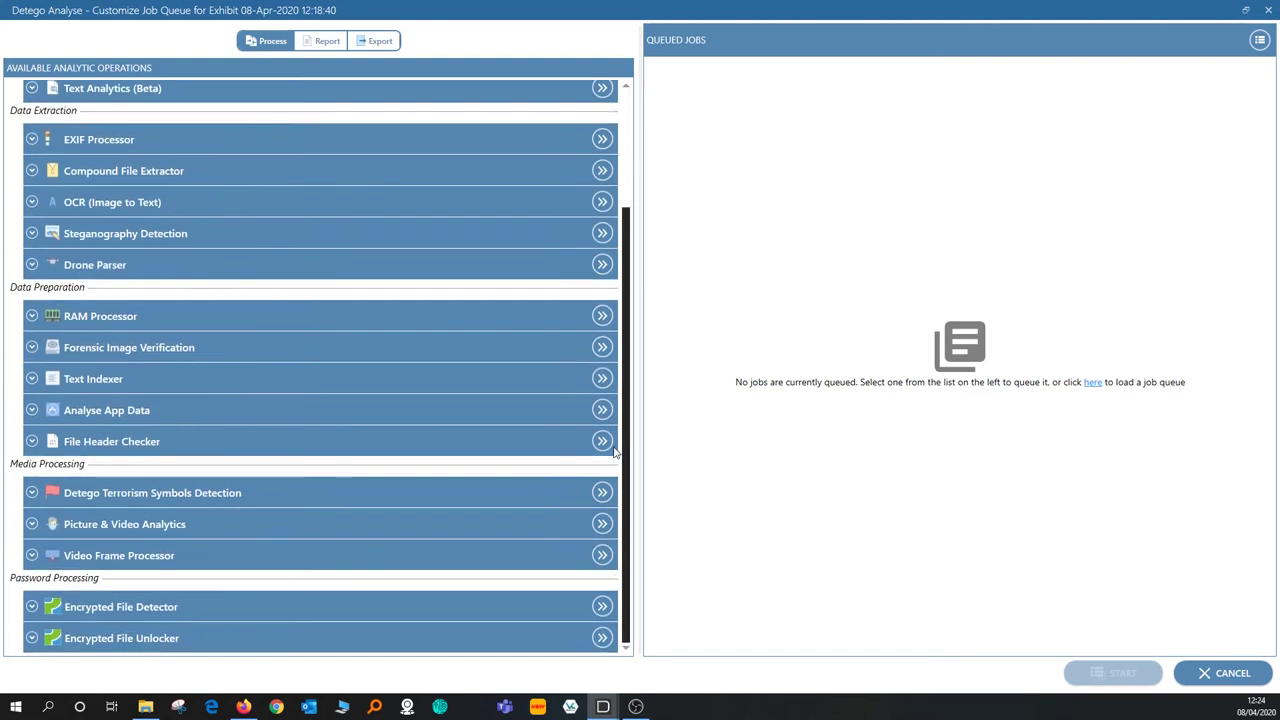
{"action": "scroll", "coordinate": [616, 440], "scroll_direction": "up", "scroll_amount": 3}
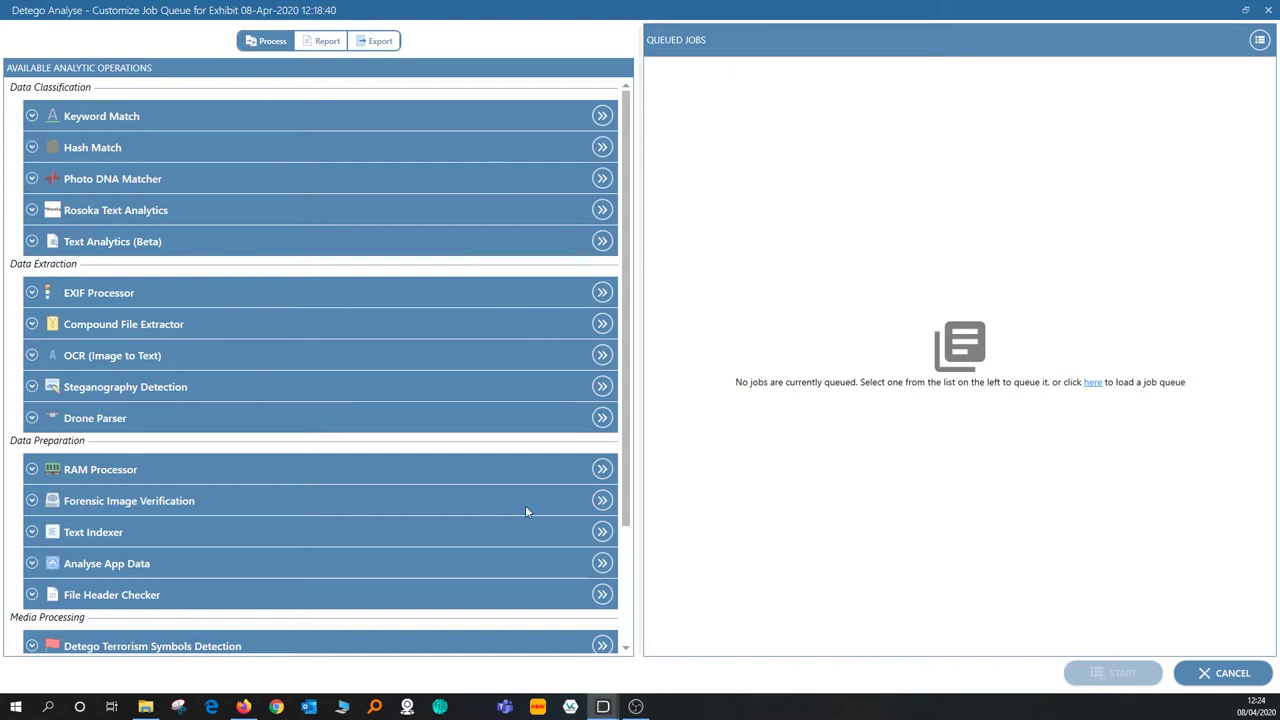
{"action": "left_click", "coordinate": [602, 293]}
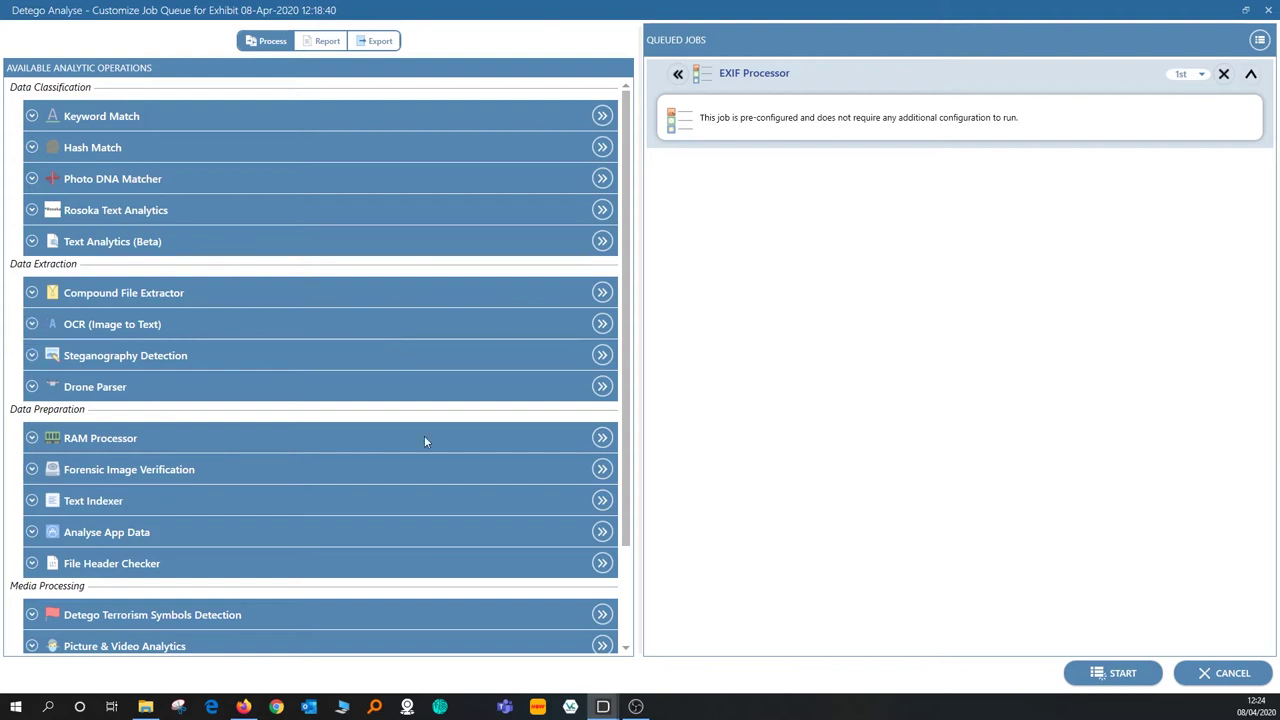
{"action": "left_click", "coordinate": [602, 323]}
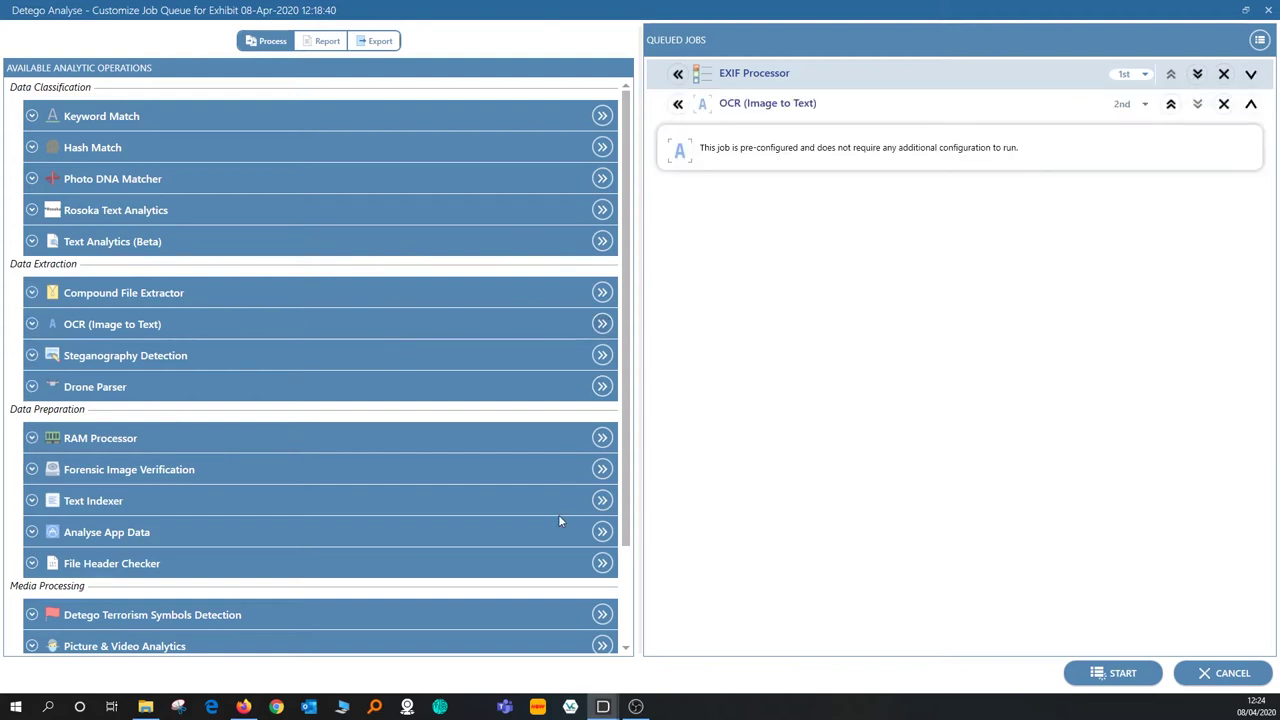
Step: Run the EXIF and OCR jobs and review them in the JOBS list, including EXIF metadata details
{"action": "left_click", "coordinate": [1090, 673]}
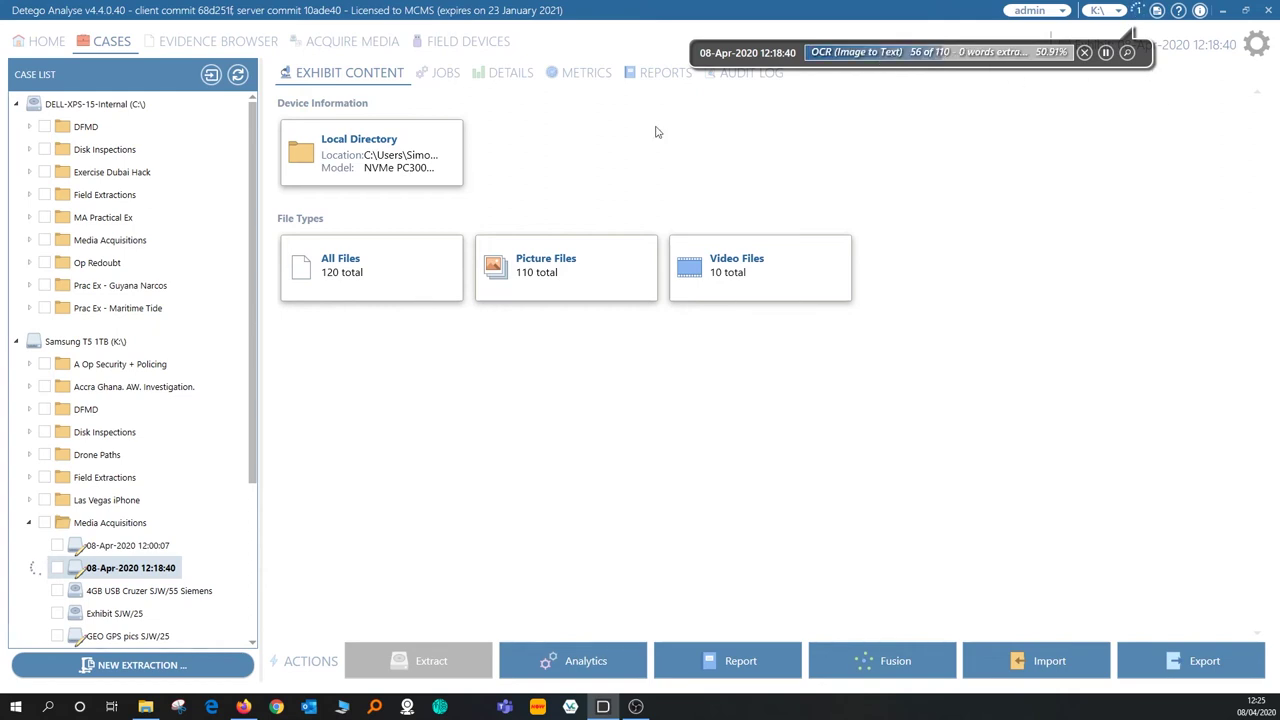
{"action": "left_click", "coordinate": [440, 77]}
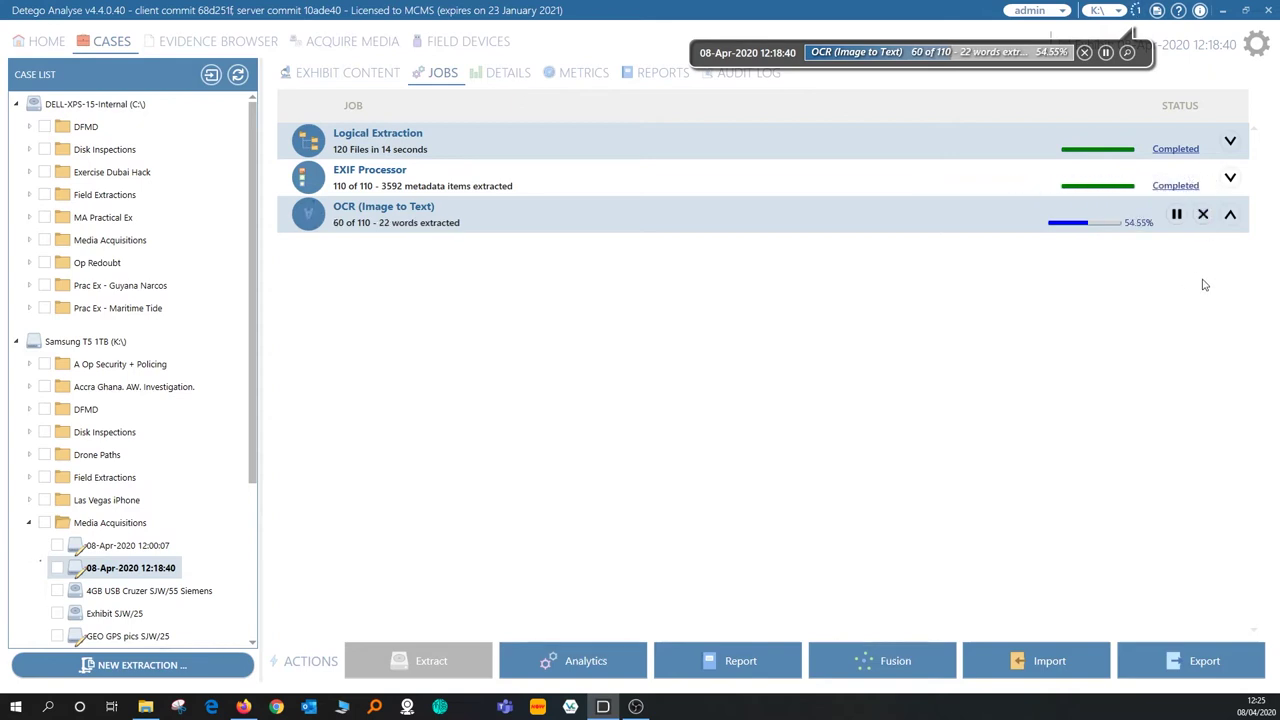
{"action": "left_click", "coordinate": [1230, 178]}
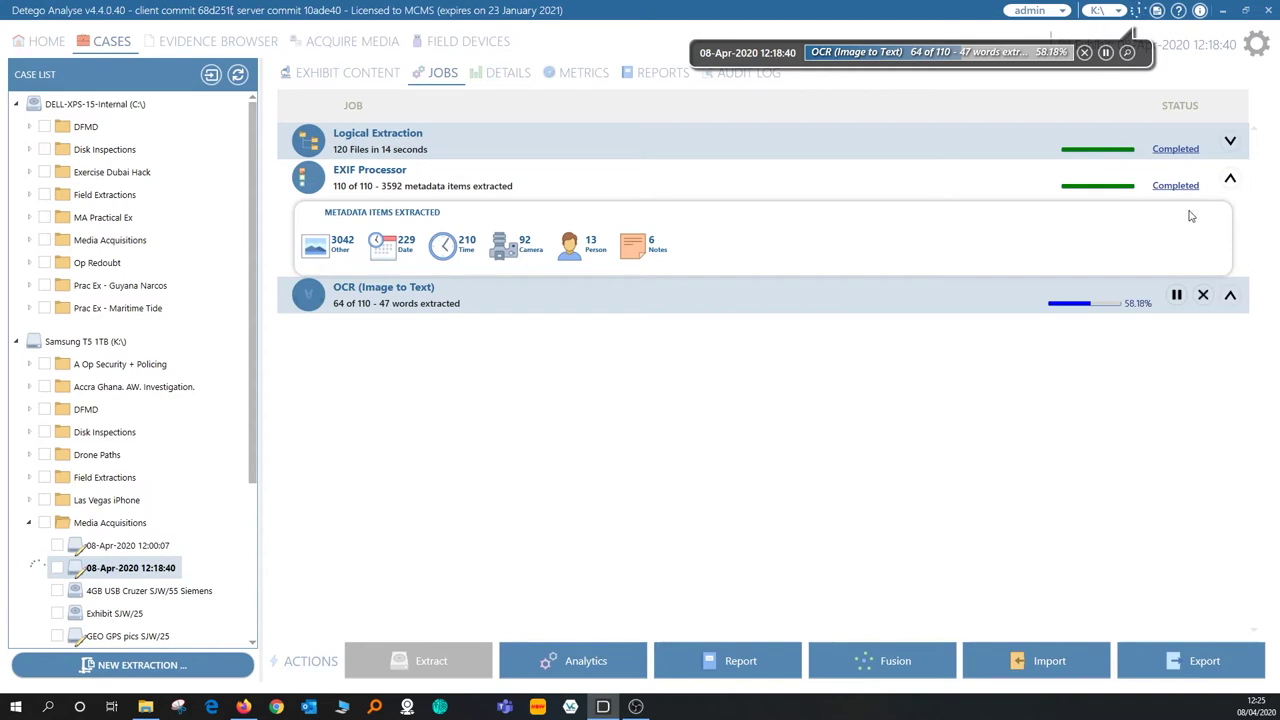
{"action": "left_click", "coordinate": [1231, 179]}
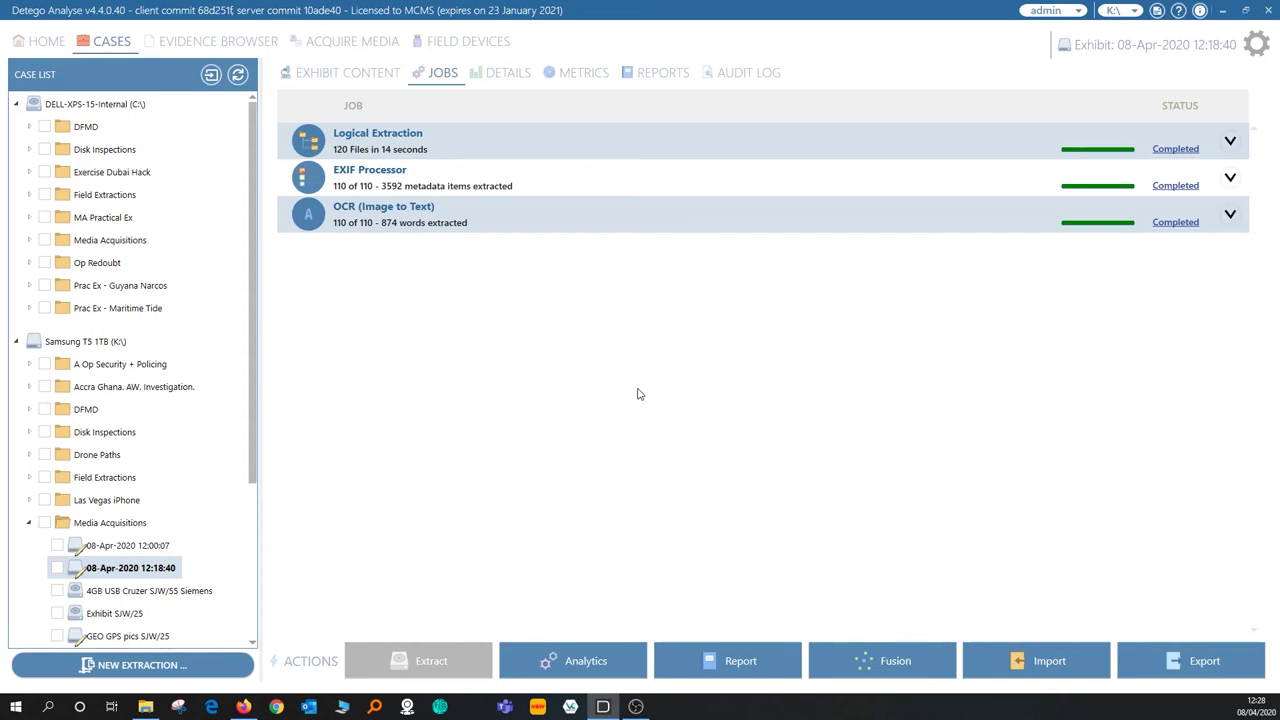
{"action": "left_click", "coordinate": [1229, 213]}
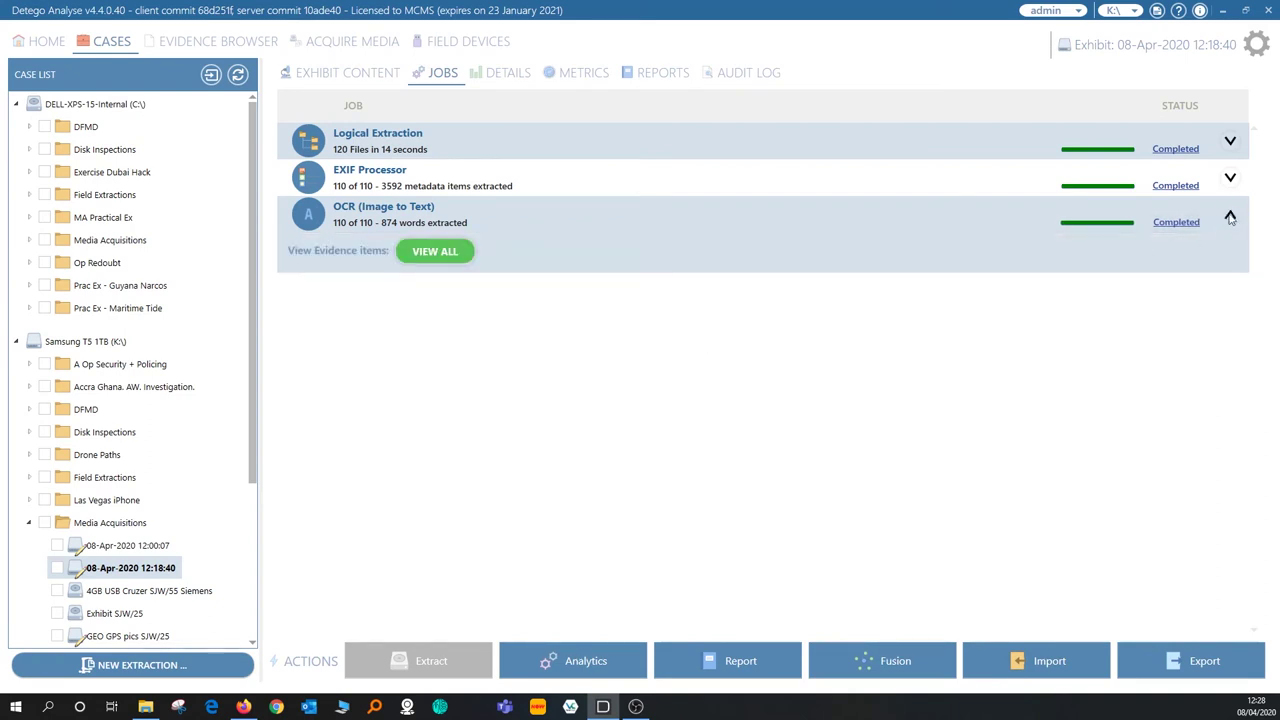
{"action": "left_click", "coordinate": [1230, 177]}
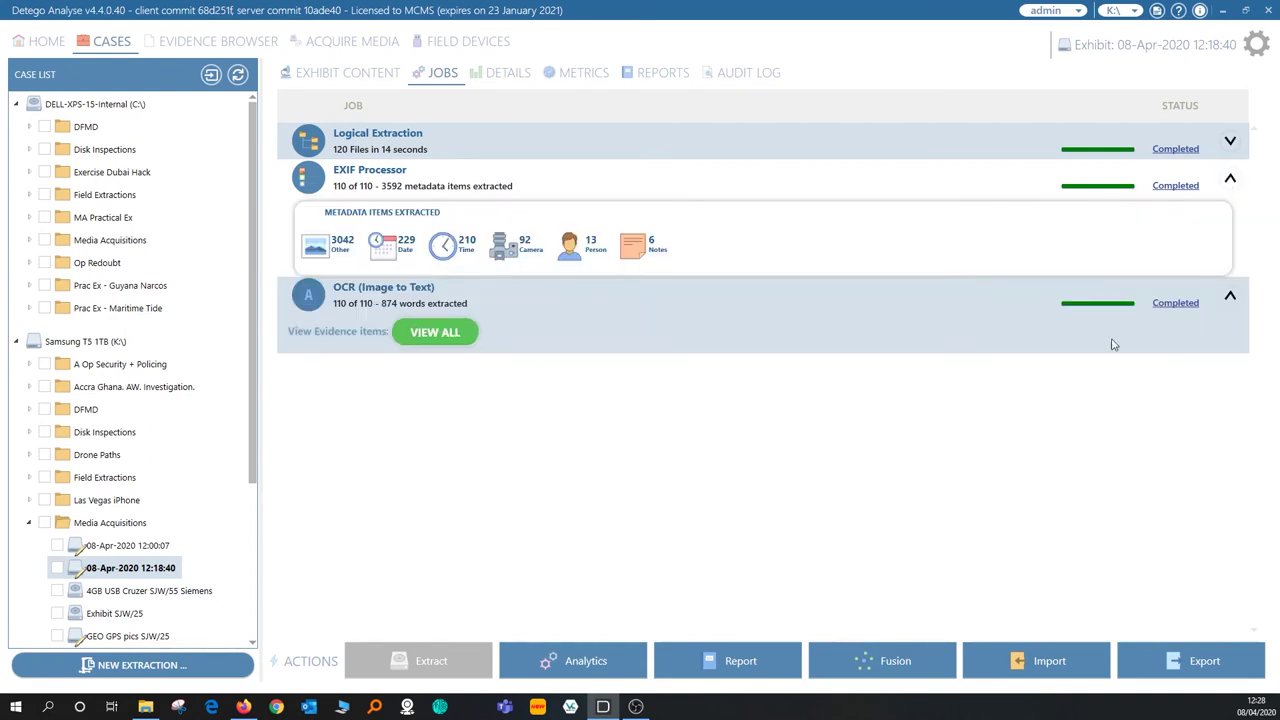
{"action": "left_click", "coordinate": [1230, 295]}
{"action": "left_click", "coordinate": [1230, 177]}
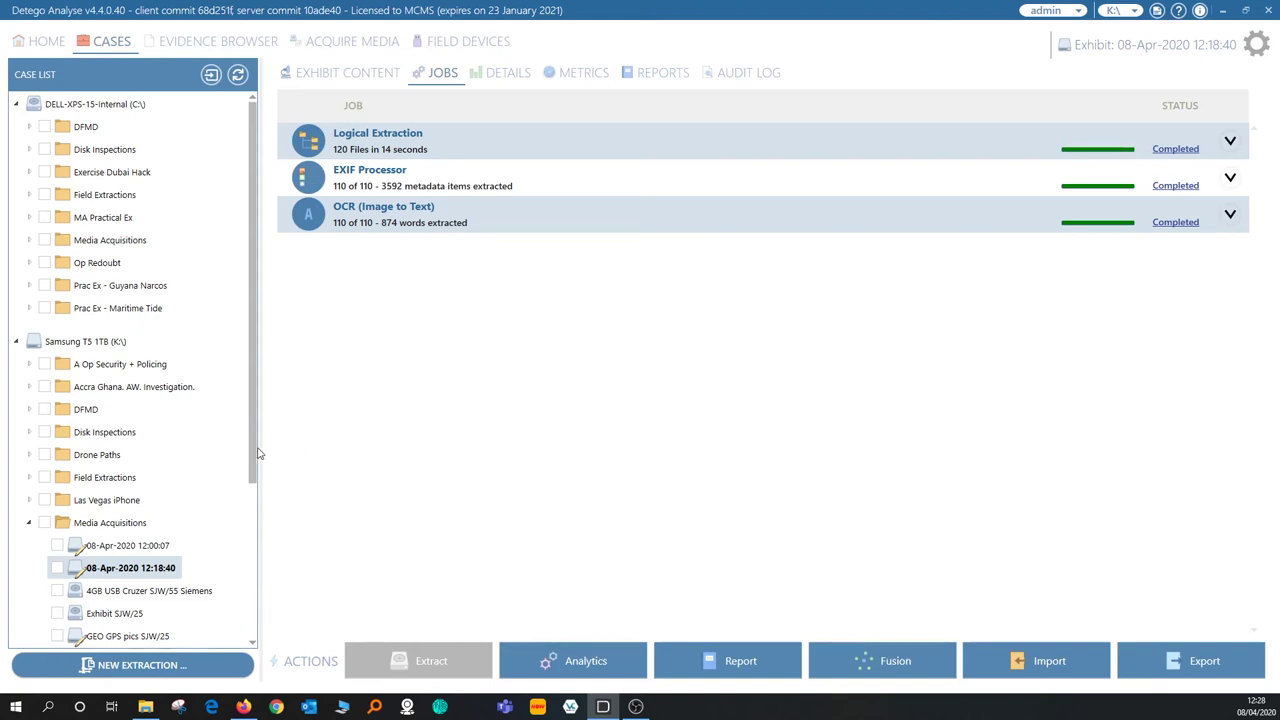
{"action": "left_click_drag", "start_coordinate": [254, 442], "coordinate": [240, 535]}
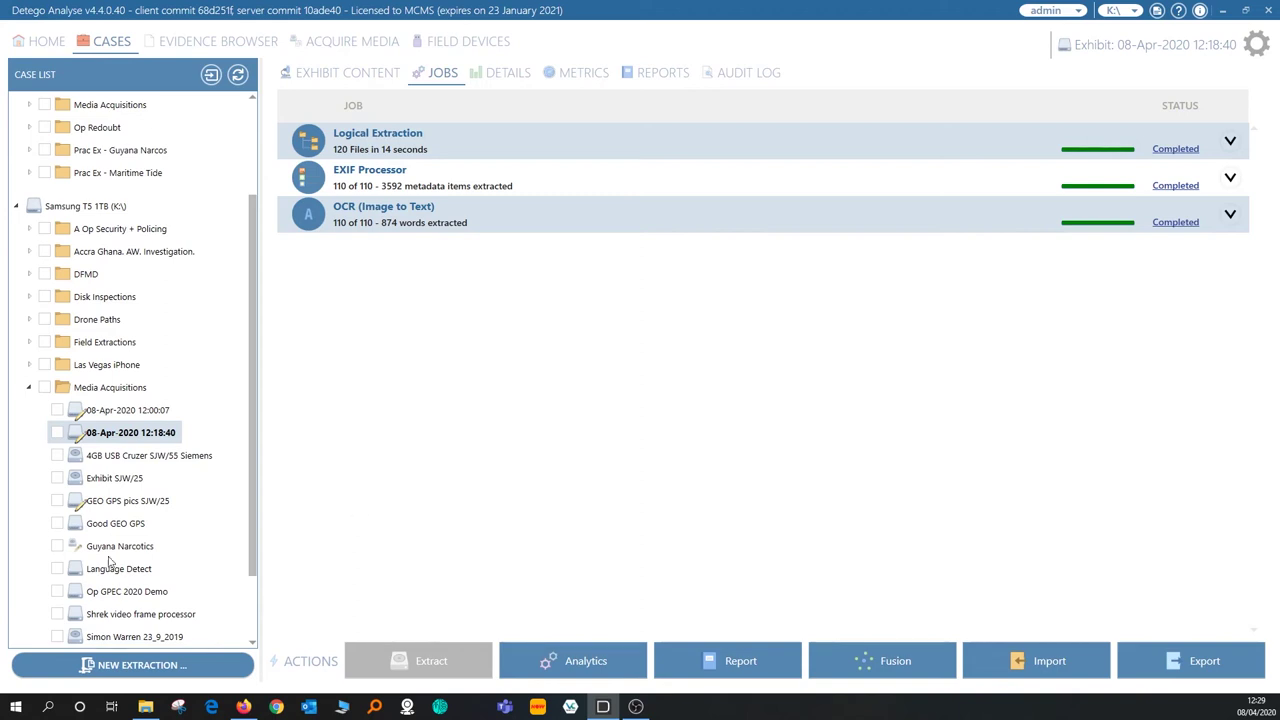
Step: Select exhibit GEO GPS pics SJW/25 and view its 155-file content overview
{"action": "left_click", "coordinate": [104, 503]}
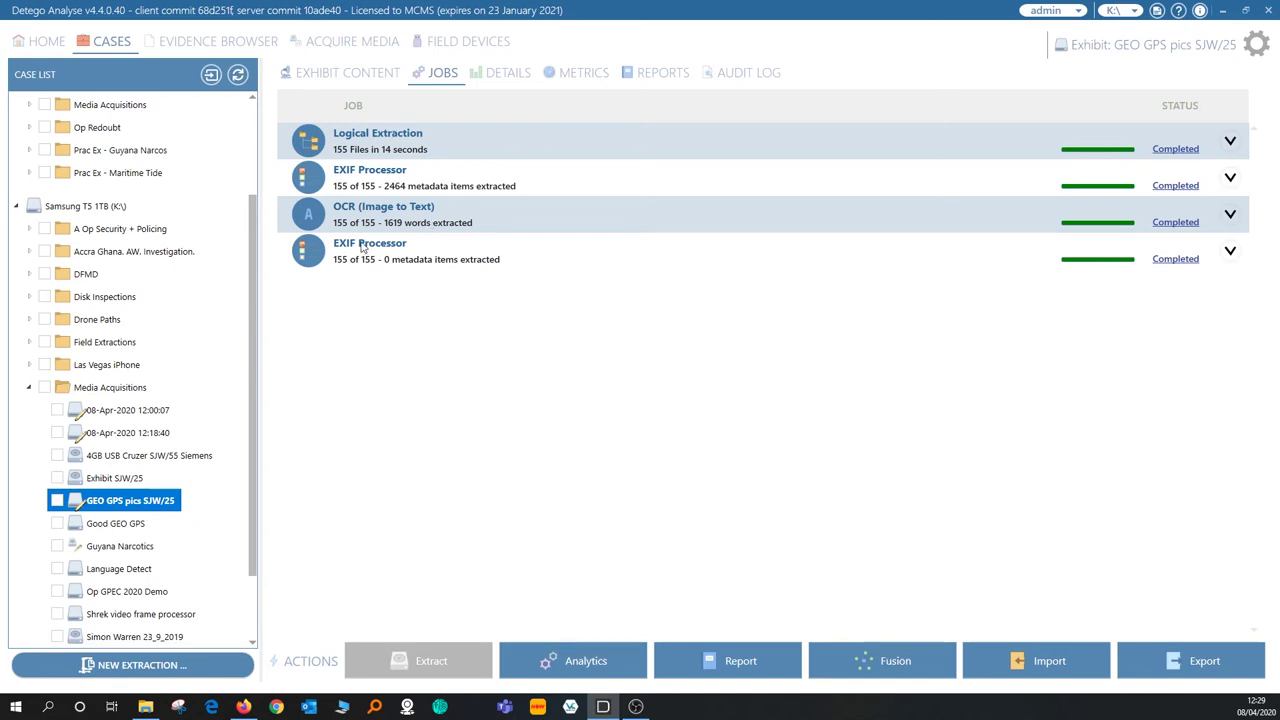
{"action": "left_click", "coordinate": [320, 80]}
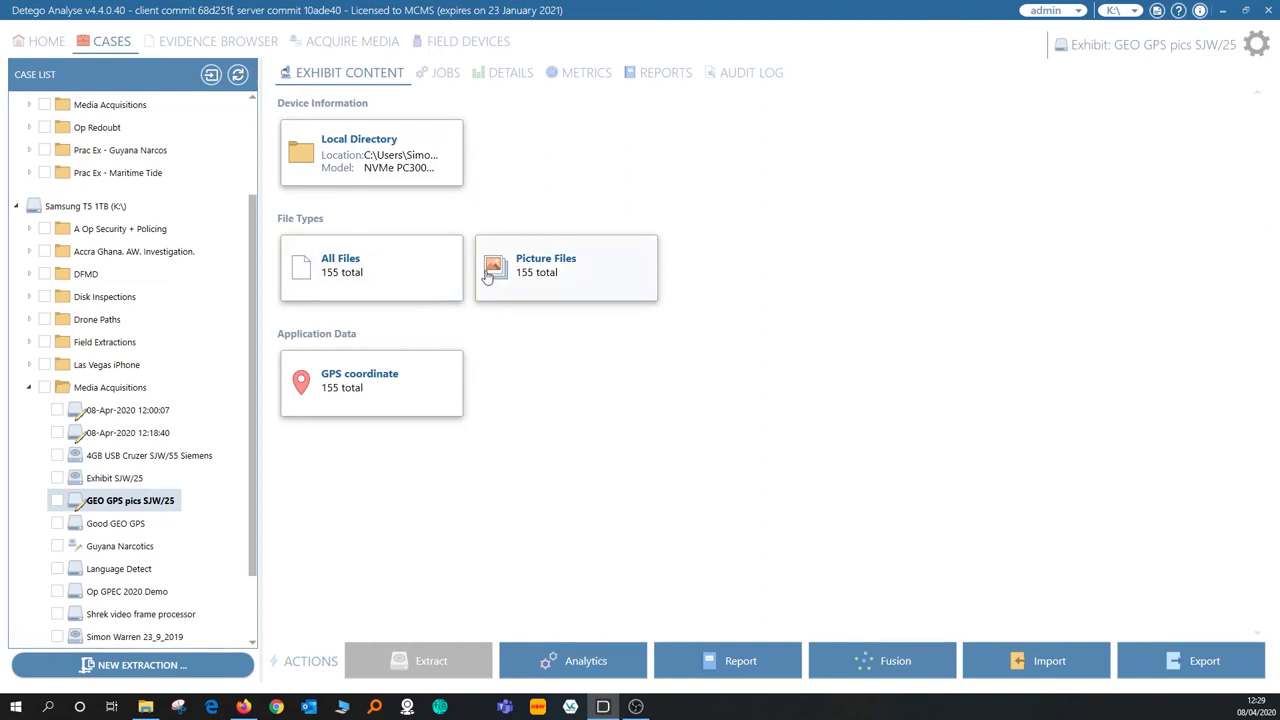
Step: Open the 155 picture files in the Evidence Browser gallery and preview thumbnails and tag icons
{"action": "left_click", "coordinate": [638, 275]}
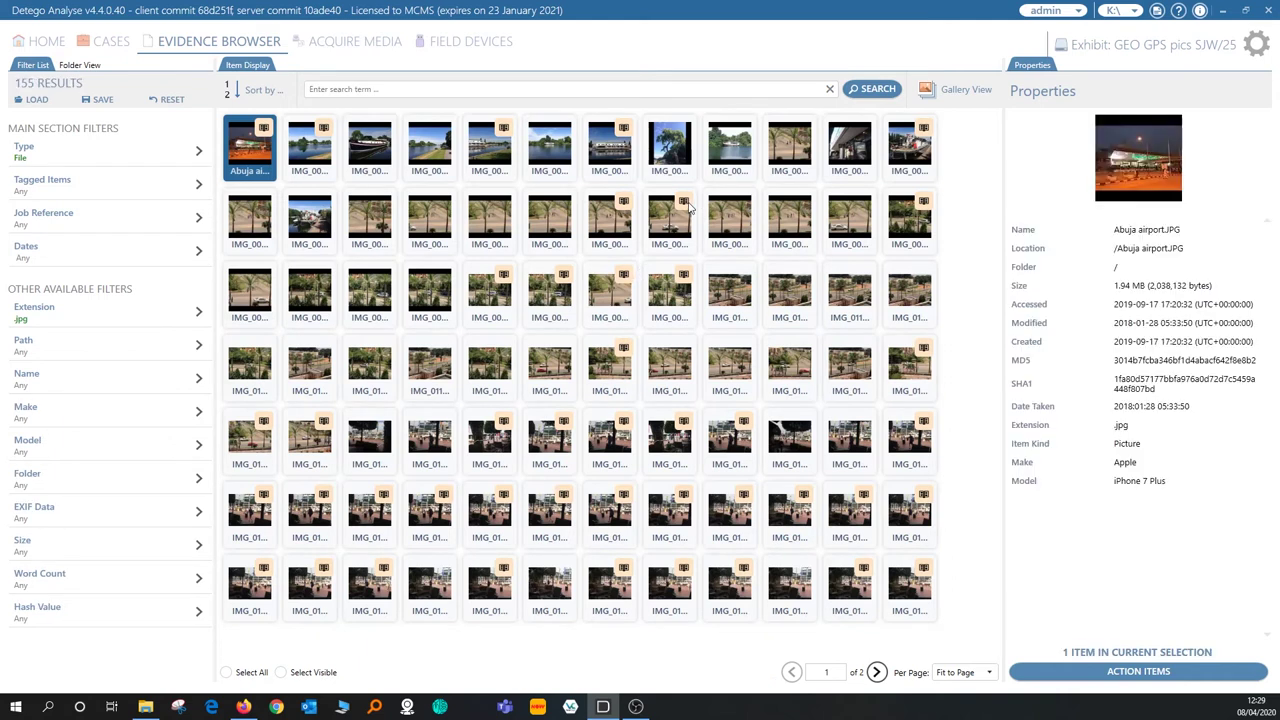
{"action": "mouse_move", "coordinate": [620, 203]}
{"action": "mouse_move", "coordinate": [920, 125]}
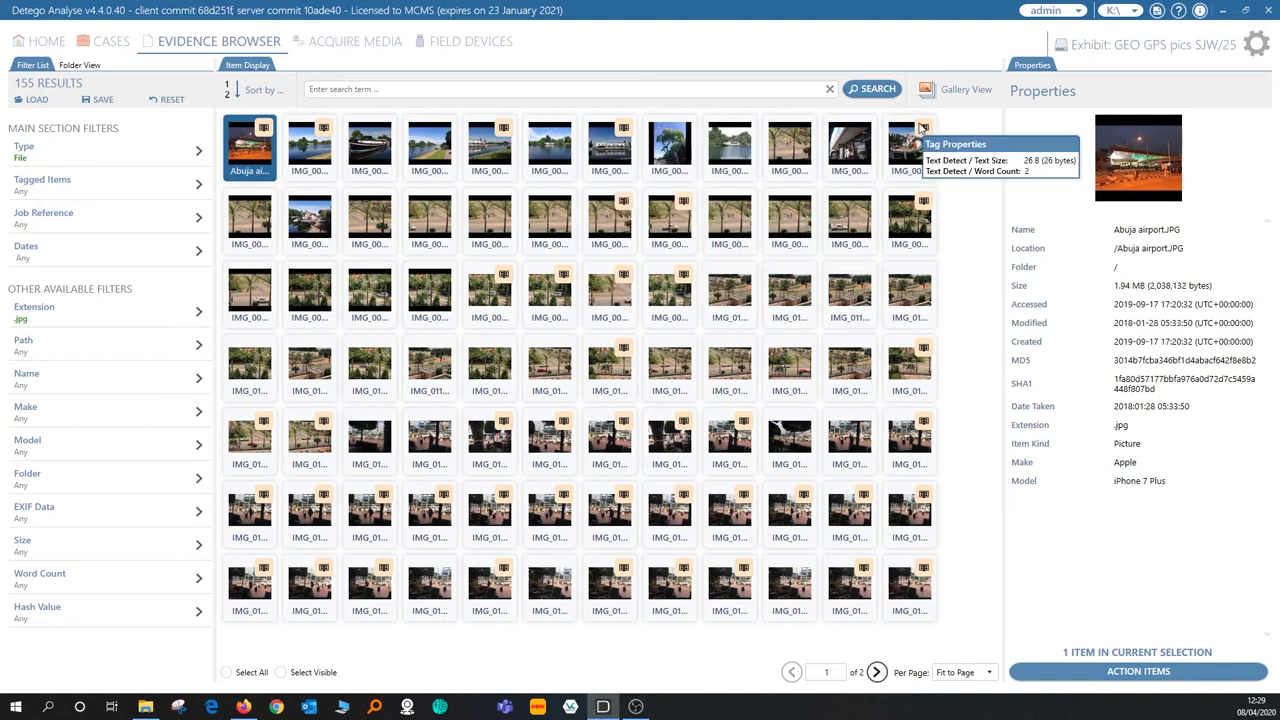
{"action": "mouse_move", "coordinate": [930, 210]}
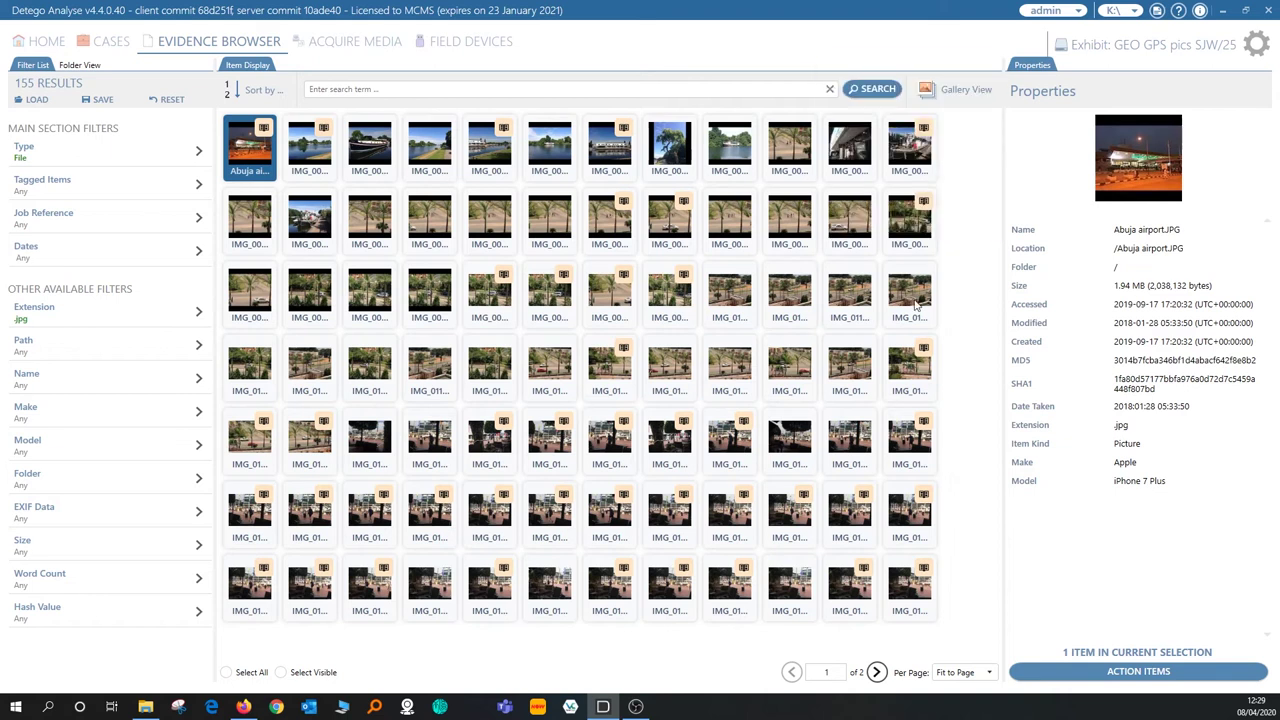
{"action": "mouse_move", "coordinate": [923, 348]}
Step: Switch back to the CASES view showing the GEO GPS pics SJW/25 exhibit's 155 GPS-tagged files
{"action": "left_click", "coordinate": [110, 44]}
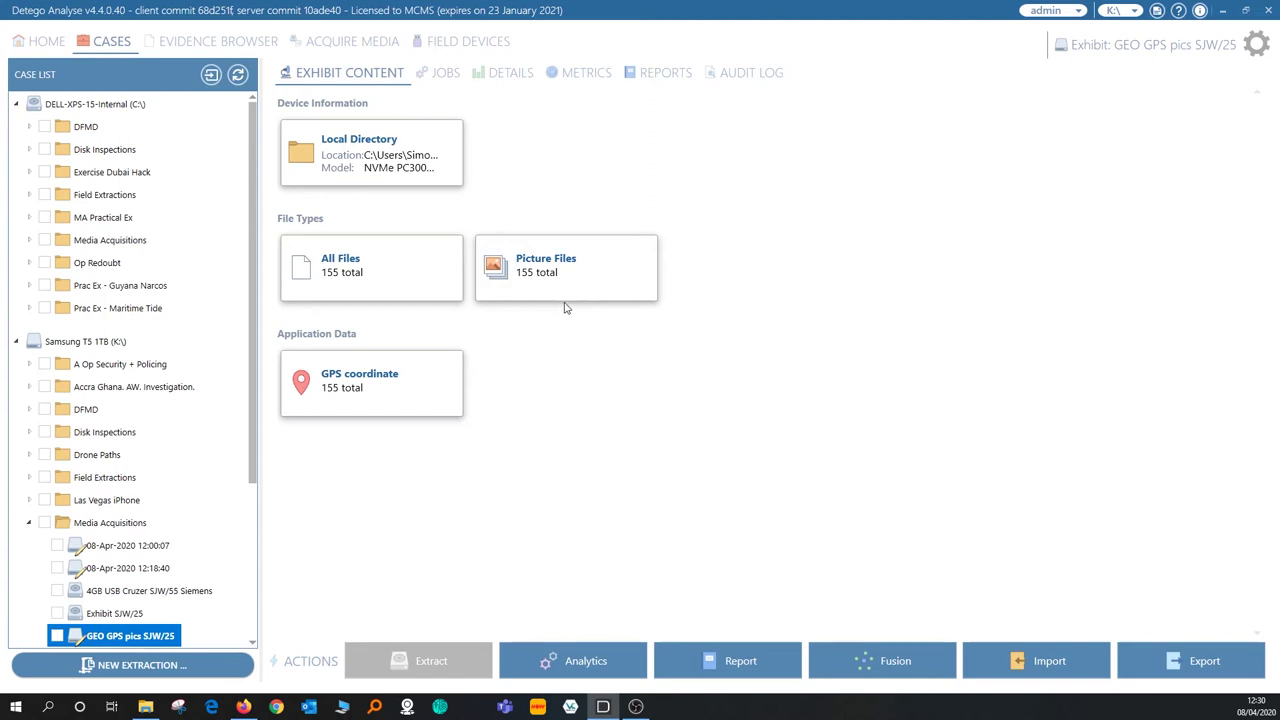
Step: Map the exhibit's GPS items and centre the Abuja clusters 7 and 38
{"action": "left_click", "coordinate": [367, 398]}
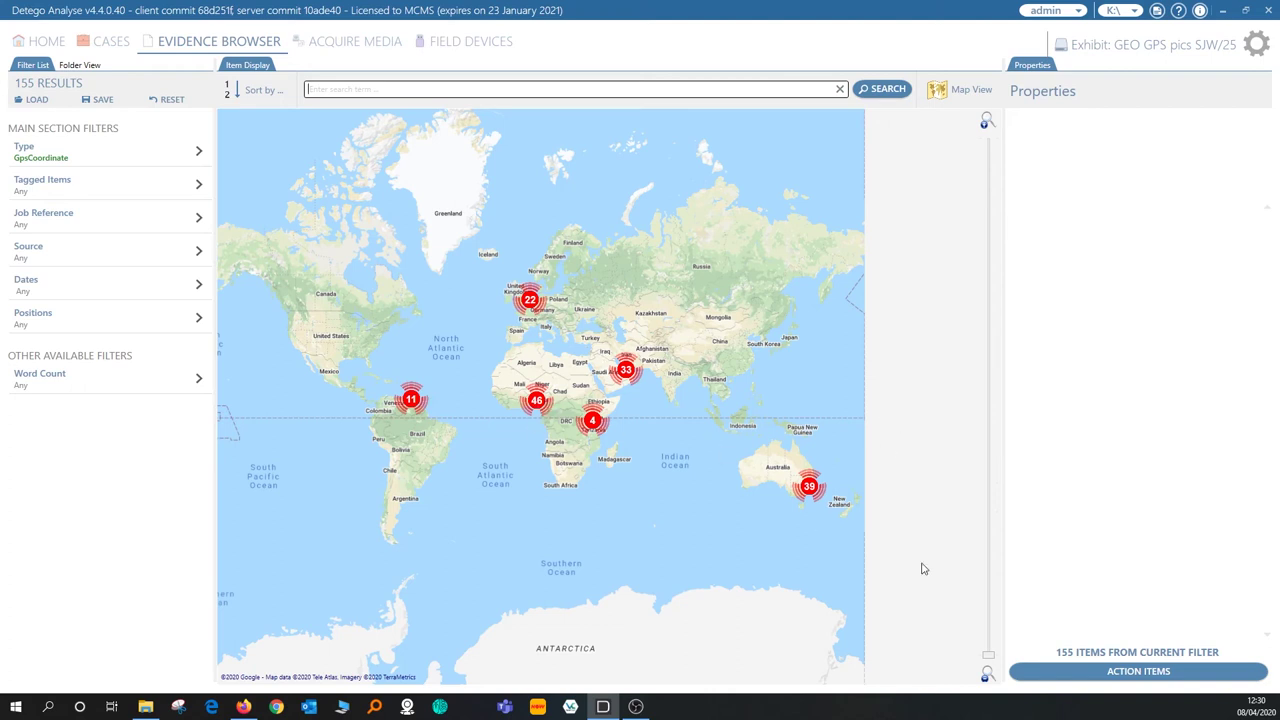
{"action": "left_click", "coordinate": [540, 403]}
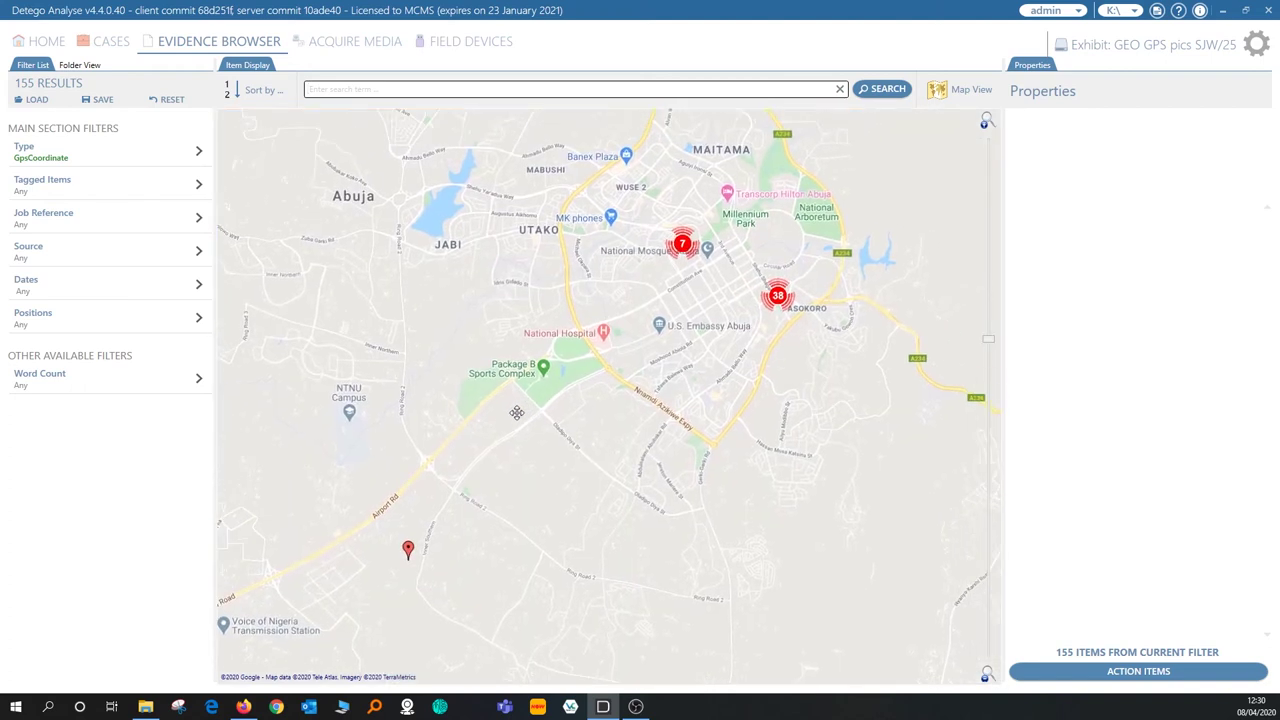
{"action": "left_click_drag", "start_coordinate": [515, 415], "coordinate": [438, 471]}
{"action": "left_click_drag", "start_coordinate": [757, 495], "coordinate": [694, 549]}
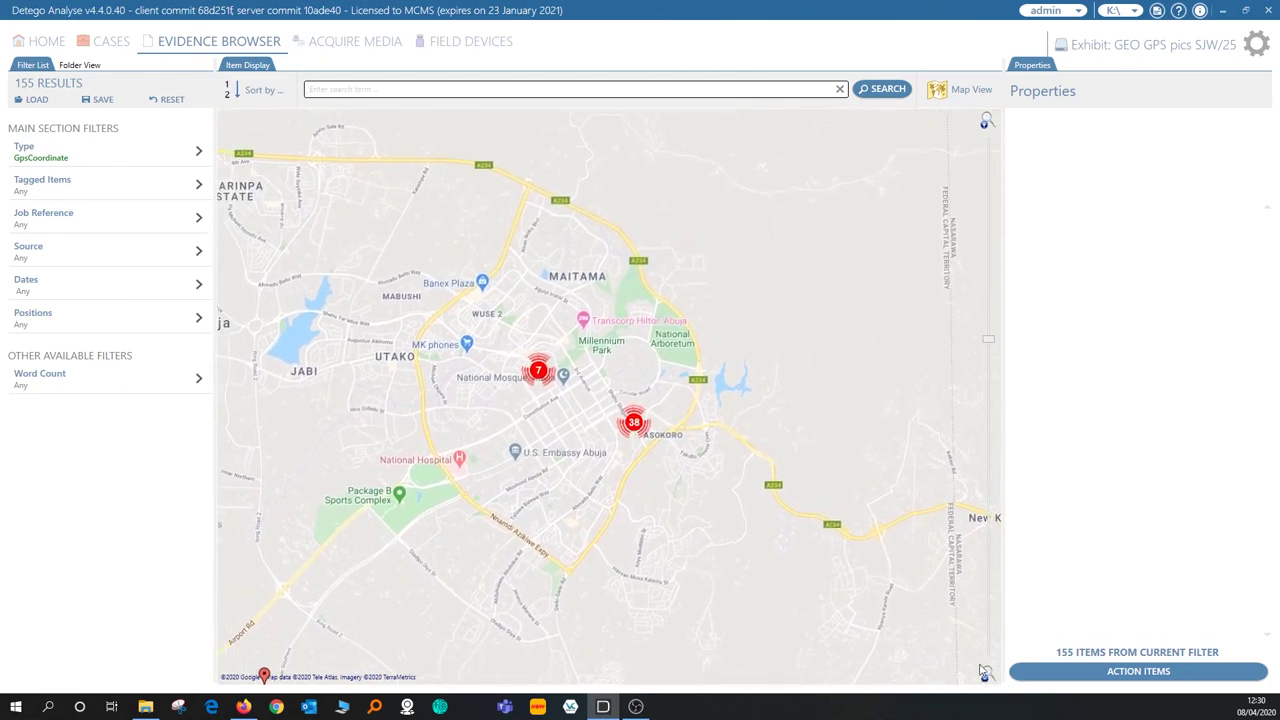
{"action": "mouse_move", "coordinate": [736, 523]}
{"action": "left_mouse_down"}
{"action": "mouse_move", "coordinate": [745, 540]}
{"action": "mouse_move", "coordinate": [752, 530]}
{"action": "left_mouse_up"}
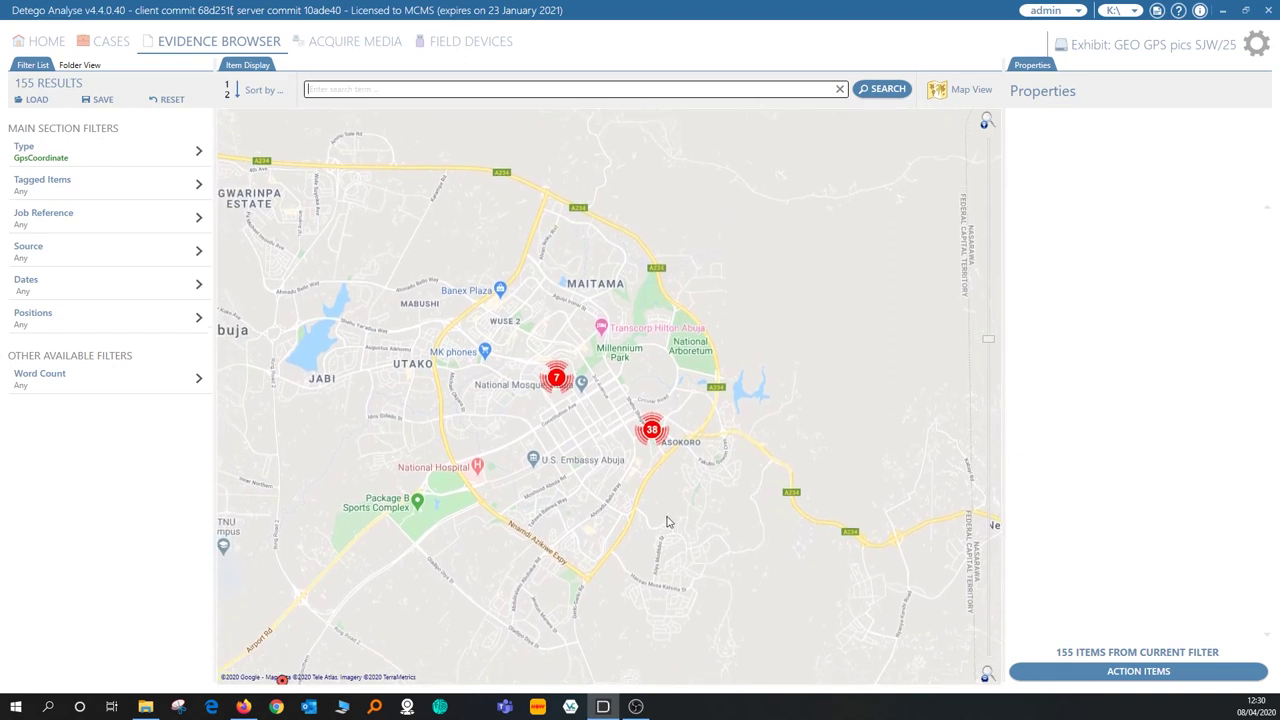
{"action": "left_click", "coordinate": [987, 676]}
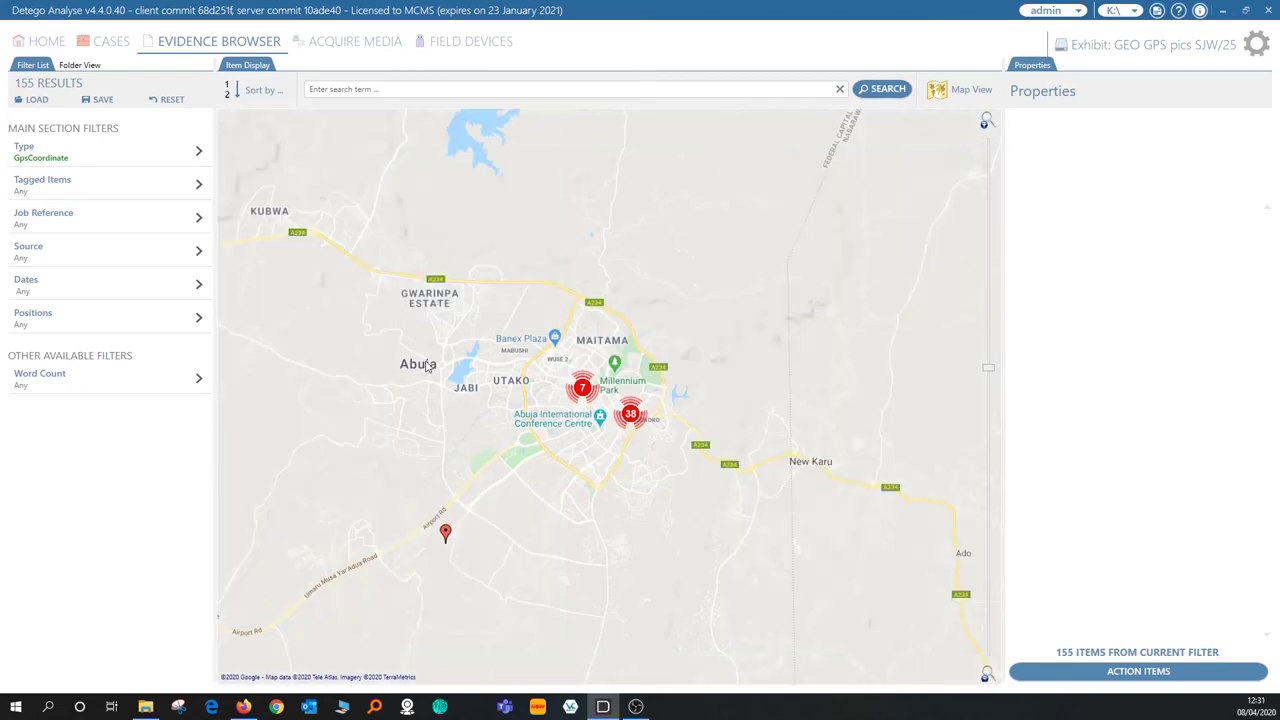
Step: Zoom in on Asokoro until the 38-point cluster becomes a single pin by the BON Hotel
{"action": "left_click", "coordinate": [986, 121]}
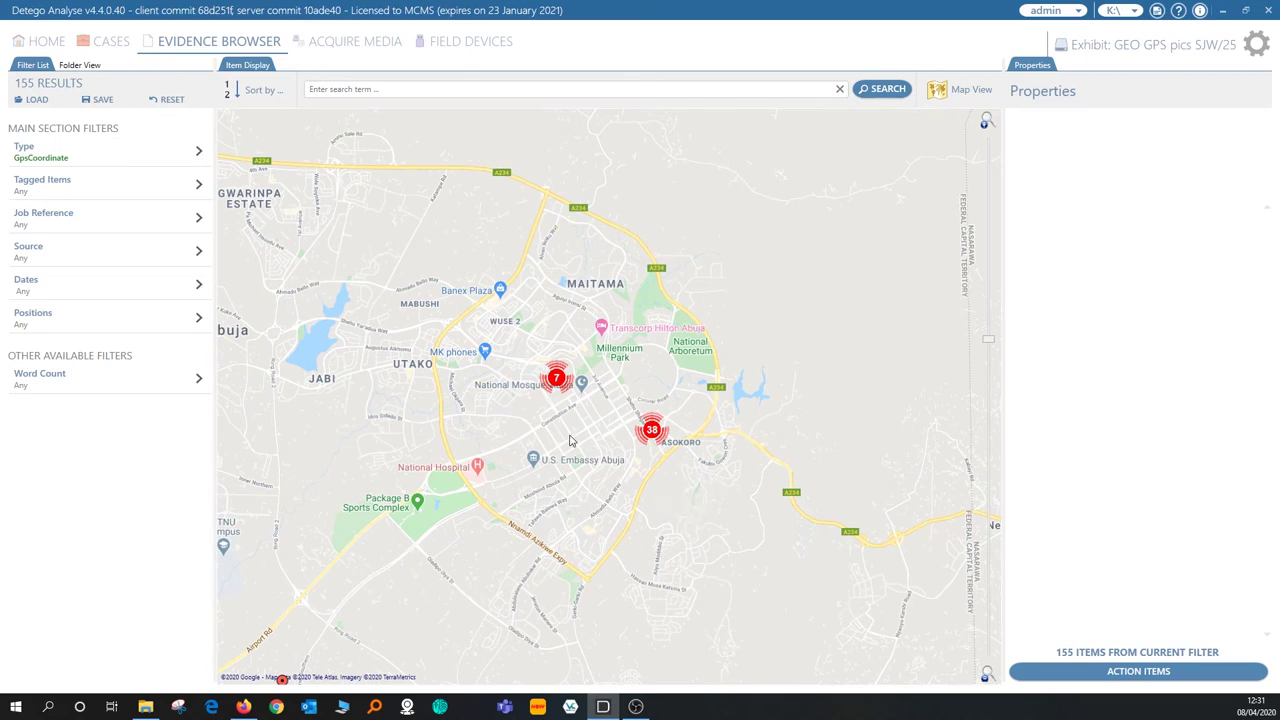
{"action": "left_click_drag", "start_coordinate": [573, 441], "coordinate": [494, 392]}
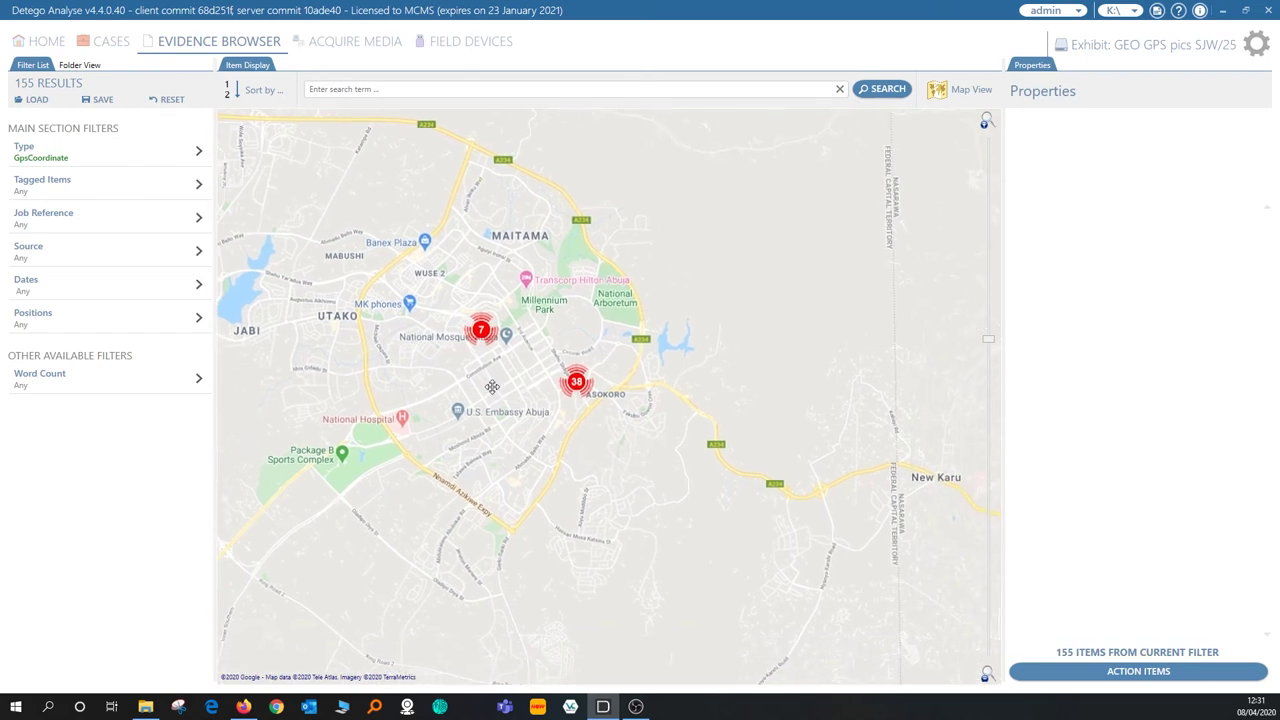
{"action": "left_click", "coordinate": [986, 121]}
{"action": "left_click", "coordinate": [986, 121]}
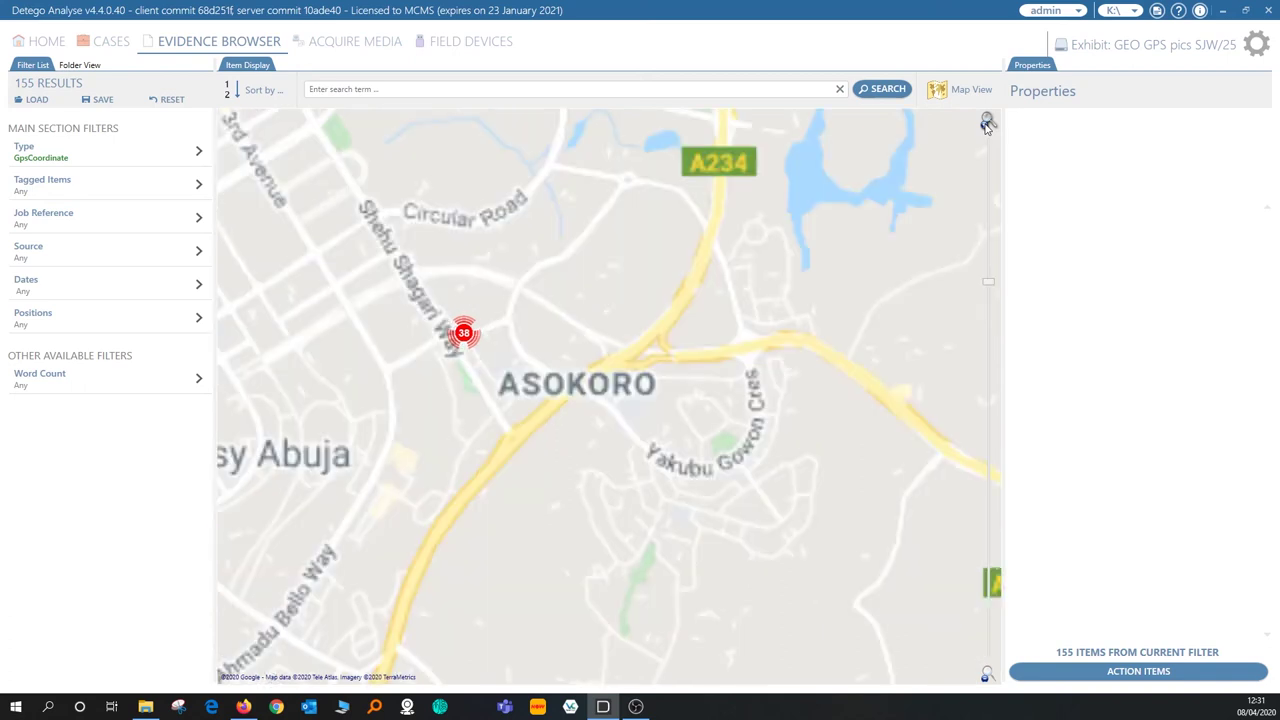
{"action": "left_click", "coordinate": [986, 121]}
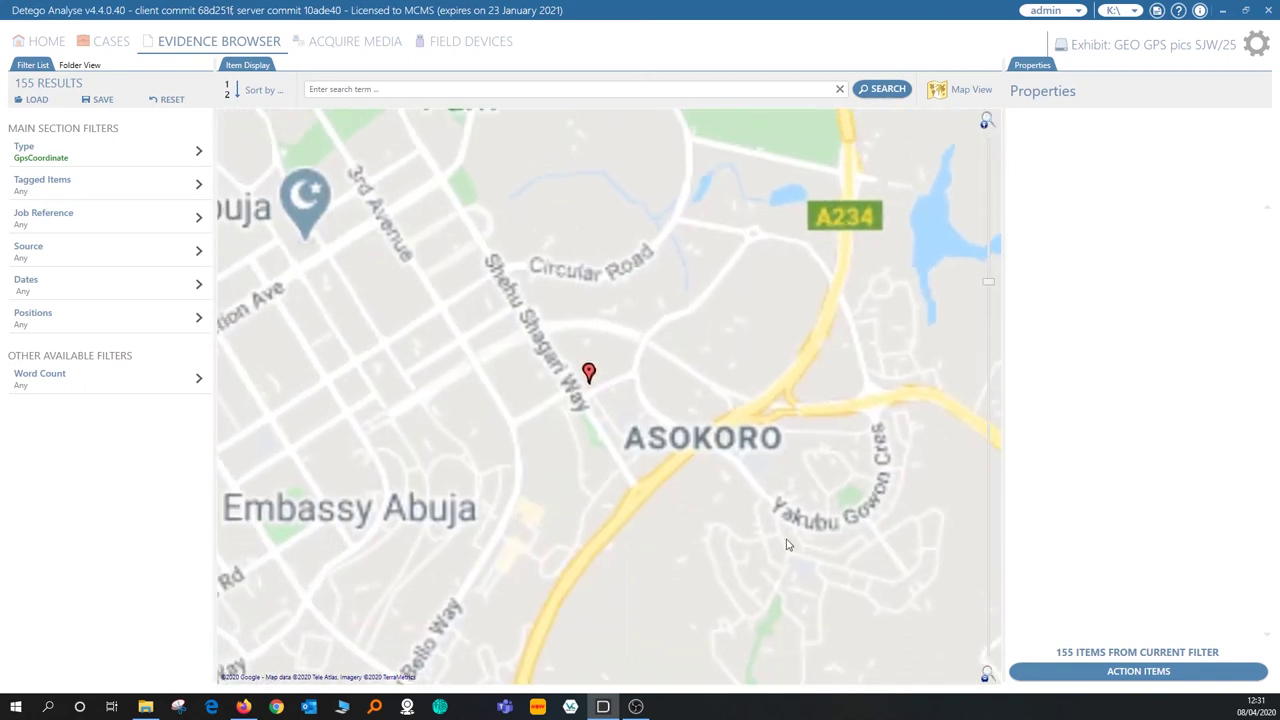
{"action": "left_click", "coordinate": [986, 121]}
{"action": "left_click", "coordinate": [986, 121]}
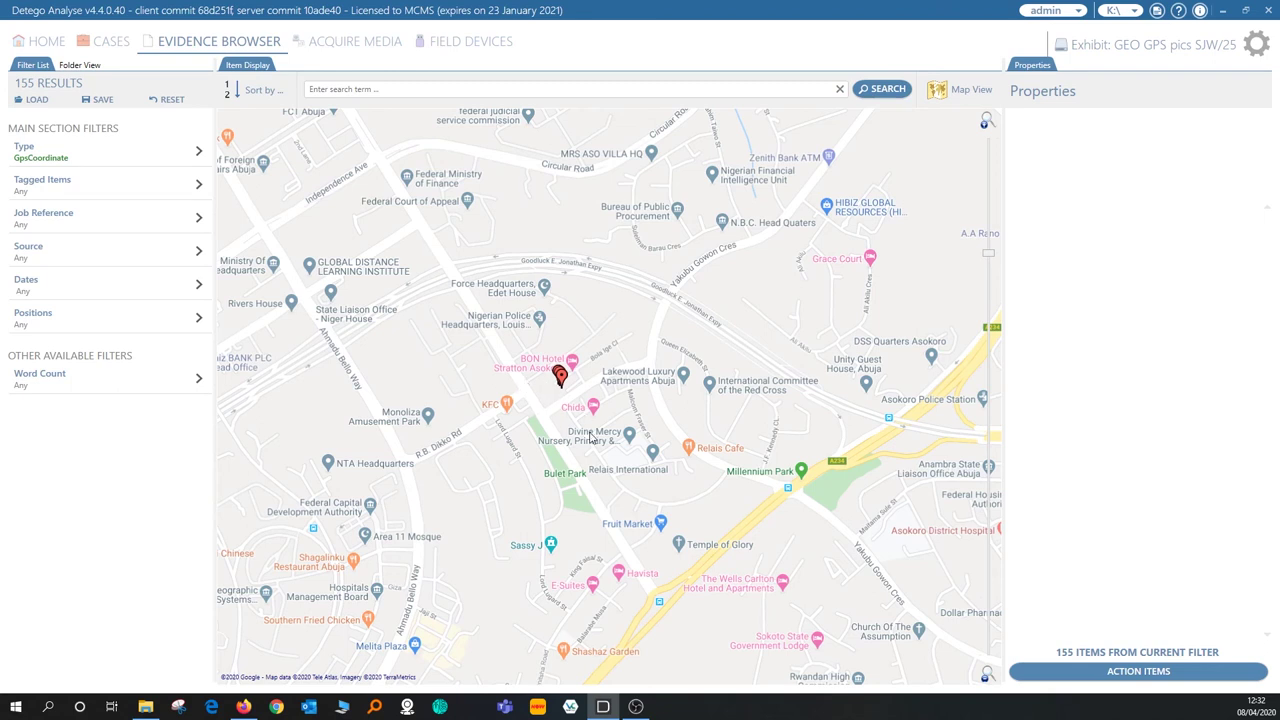
Step: View the marker's photos and GPS details, then dismiss the preview and shift the map slightly
{"action": "left_click", "coordinate": [560, 375]}
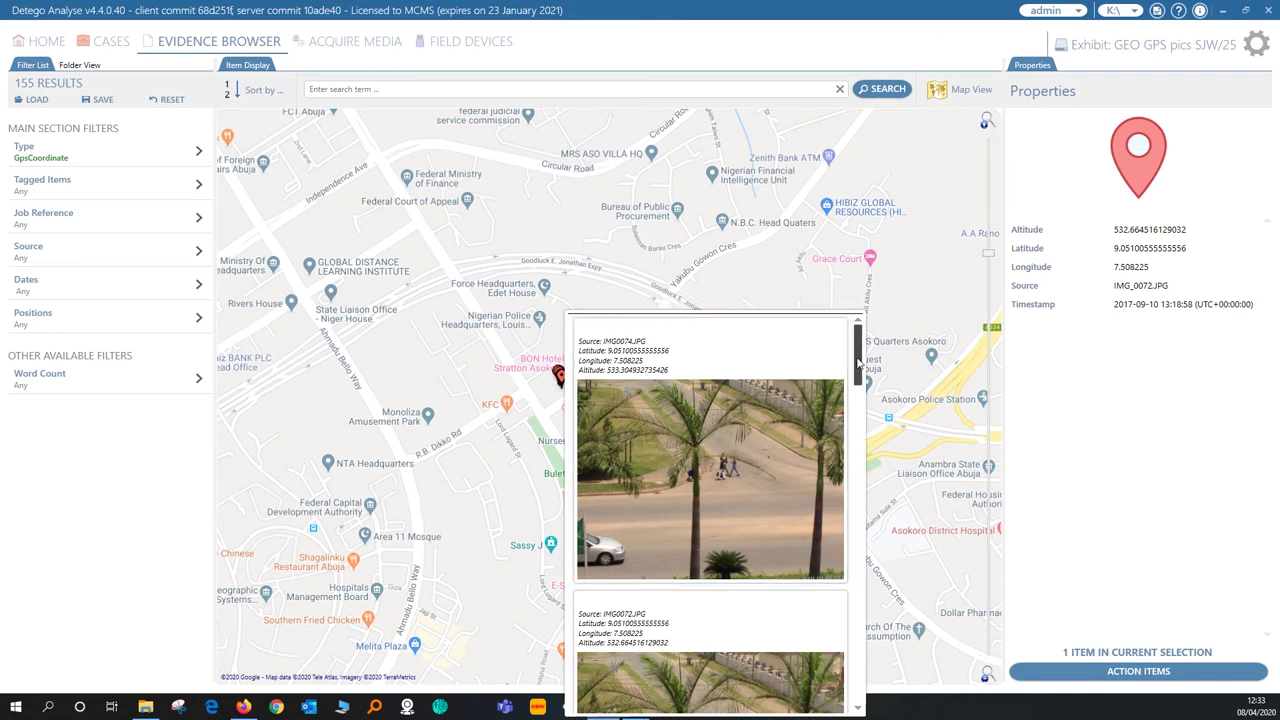
{"action": "mouse_move", "coordinate": [858, 363]}
{"action": "left_mouse_down"}
{"action": "mouse_move", "coordinate": [869, 395]}
{"action": "mouse_move", "coordinate": [861, 360]}
{"action": "mouse_move", "coordinate": [867, 383]}
{"action": "left_mouse_up"}
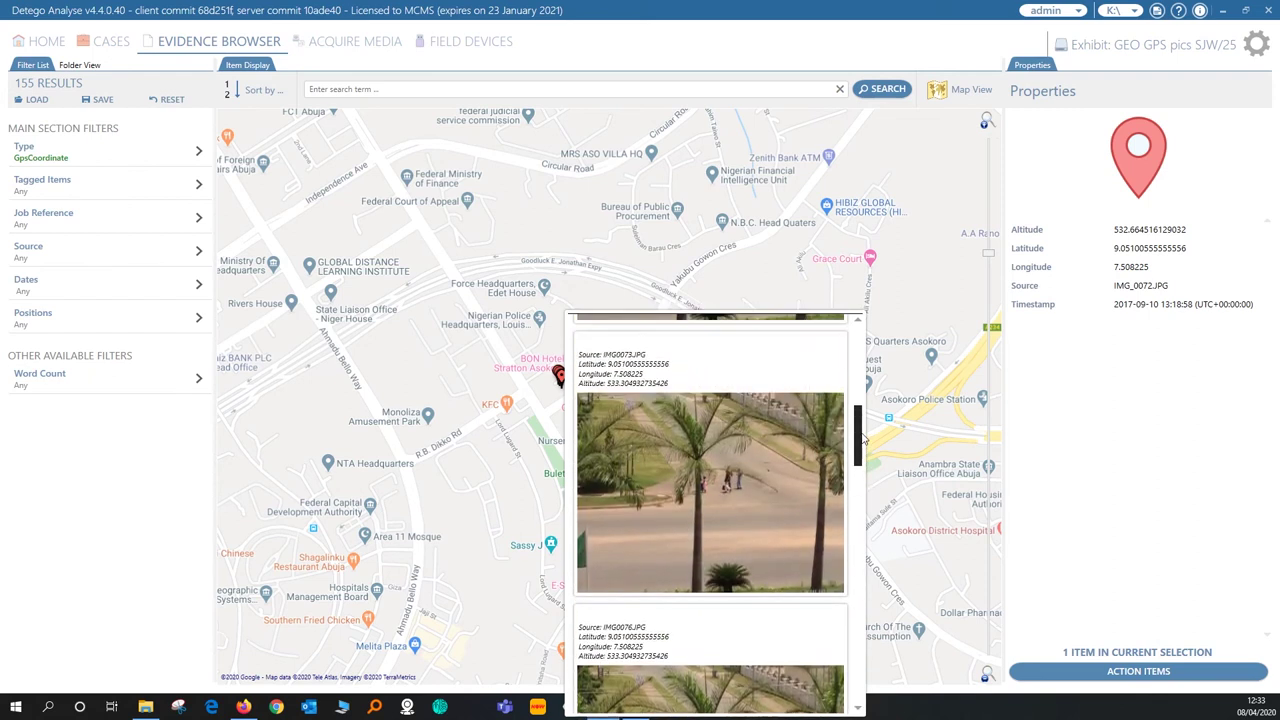
{"action": "left_click", "coordinate": [805, 279]}
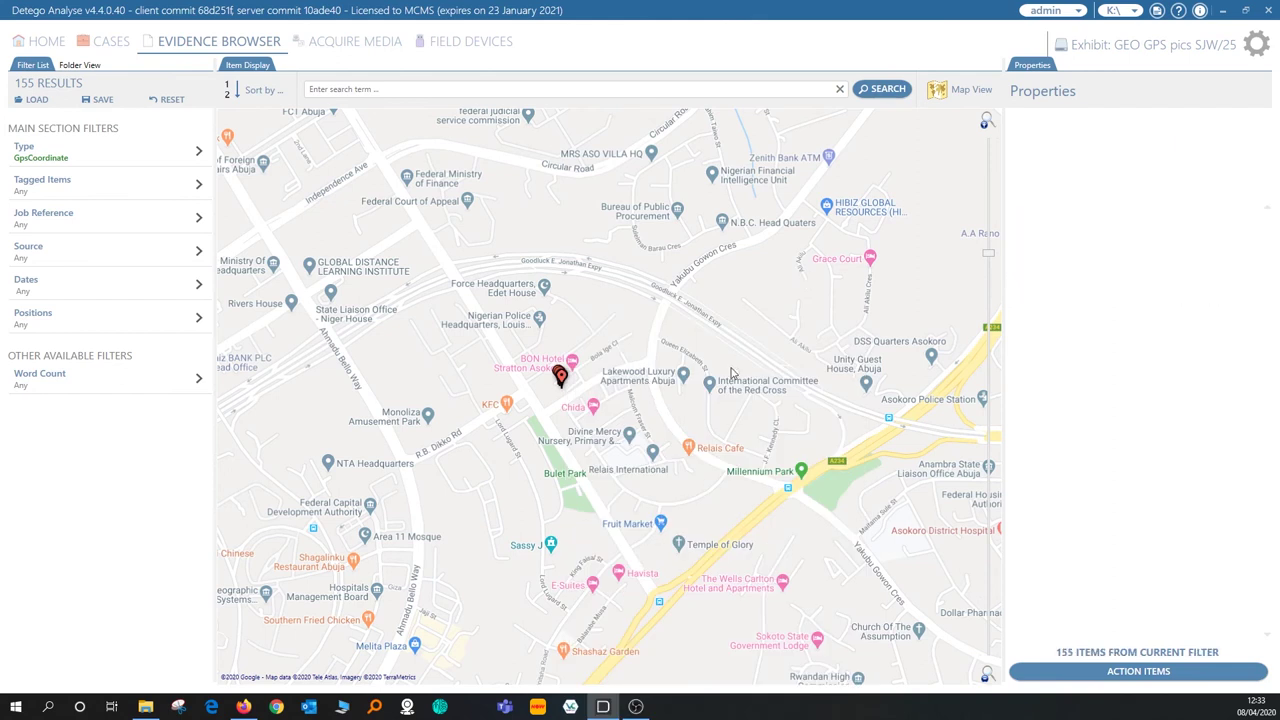
{"action": "left_click_drag", "start_coordinate": [734, 370], "coordinate": [778, 382]}
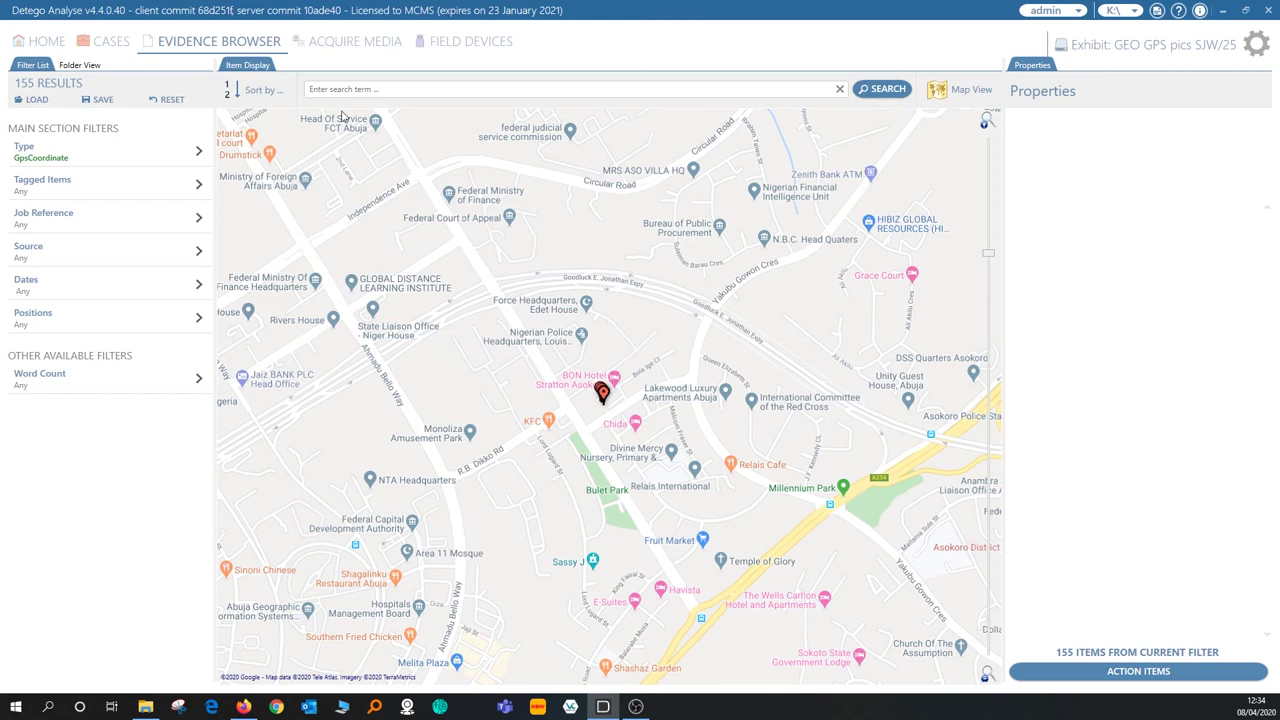
Step: Collapse Media Acquisitions, expand A Op Security + Policing, and open its OCR Keywords hits exhibit
{"action": "left_click", "coordinate": [108, 48]}
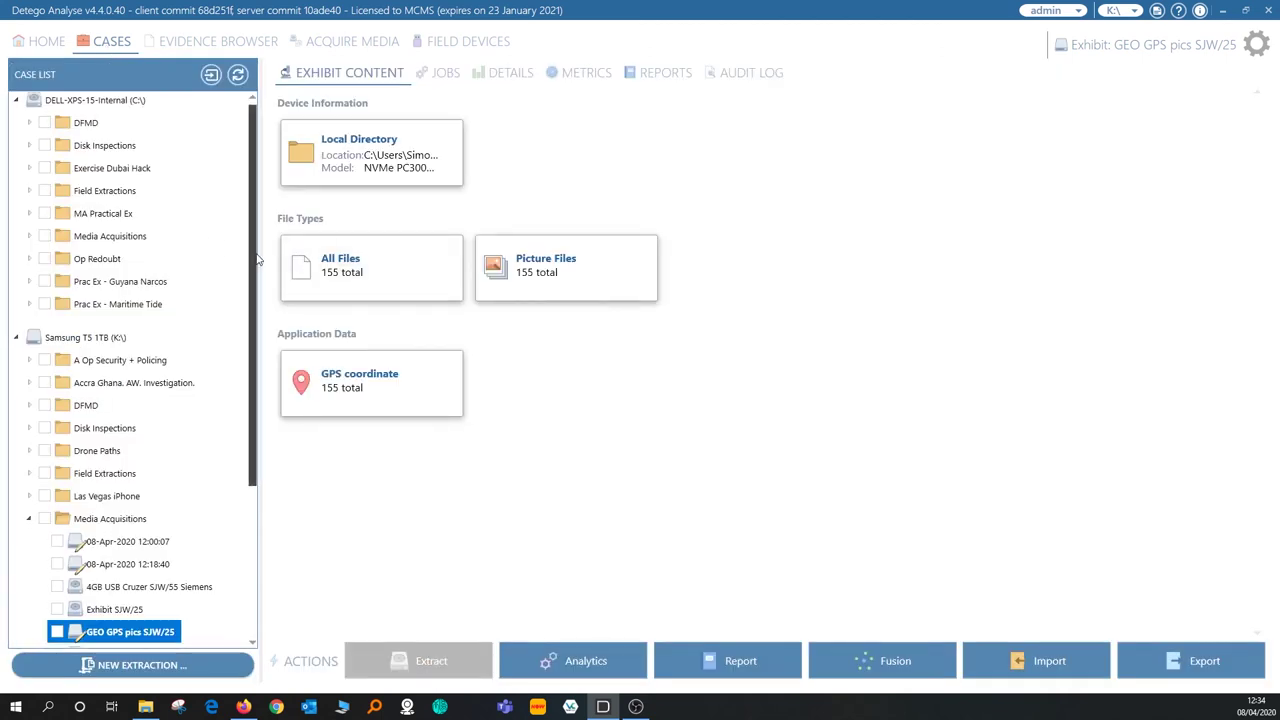
{"action": "scroll", "coordinate": [258, 290], "scroll_direction": "down", "scroll_amount": 2}
{"action": "left_click_drag", "start_coordinate": [265, 333], "coordinate": [265, 400]}
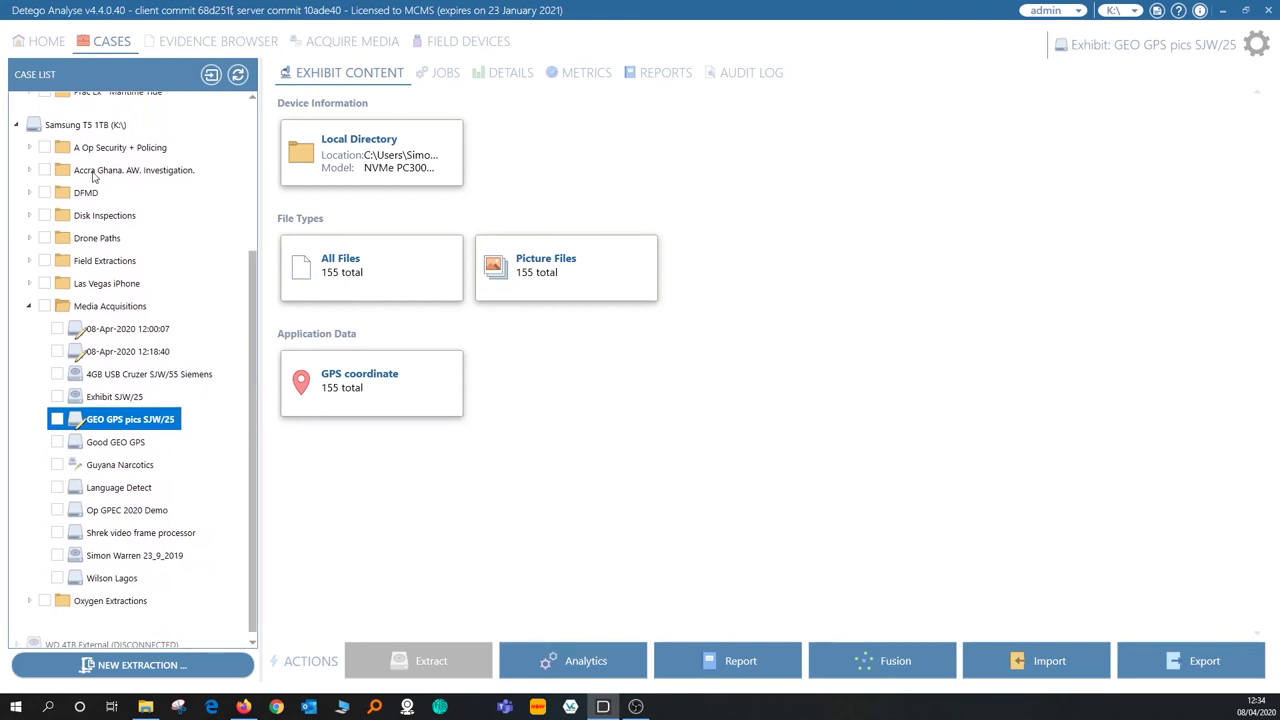
{"action": "left_click", "coordinate": [30, 312]}
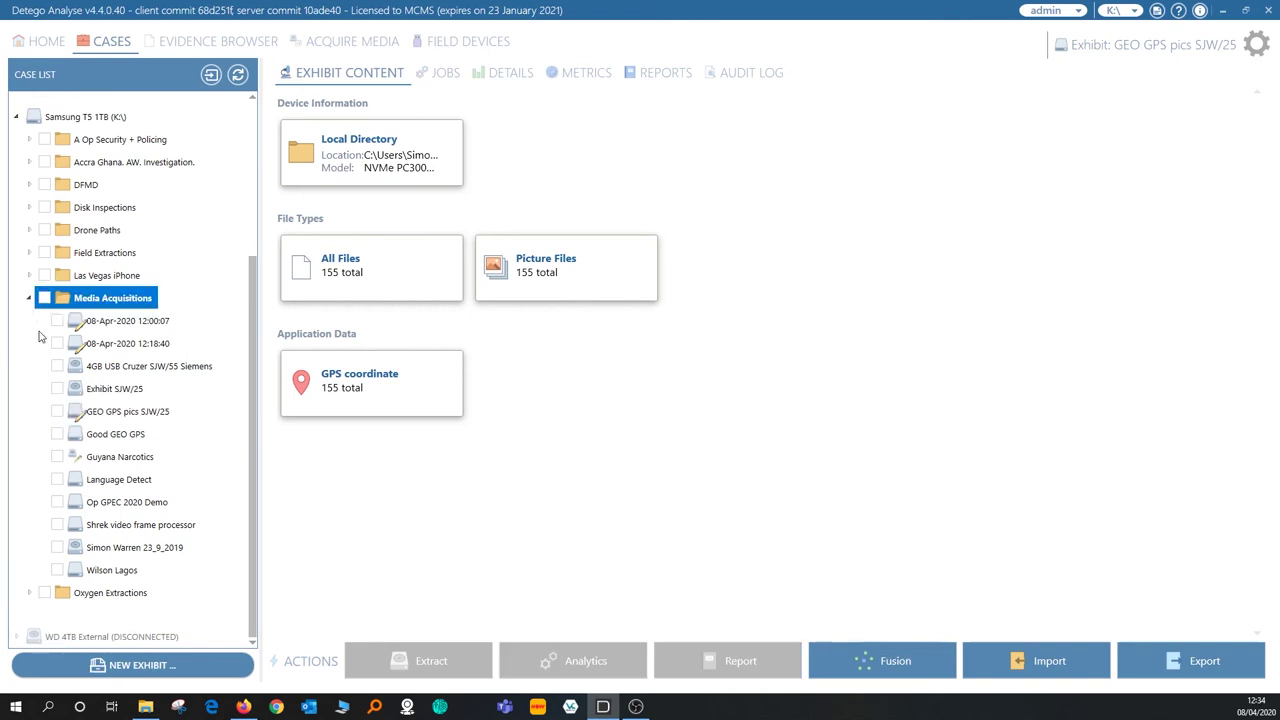
{"action": "left_click", "coordinate": [29, 304]}
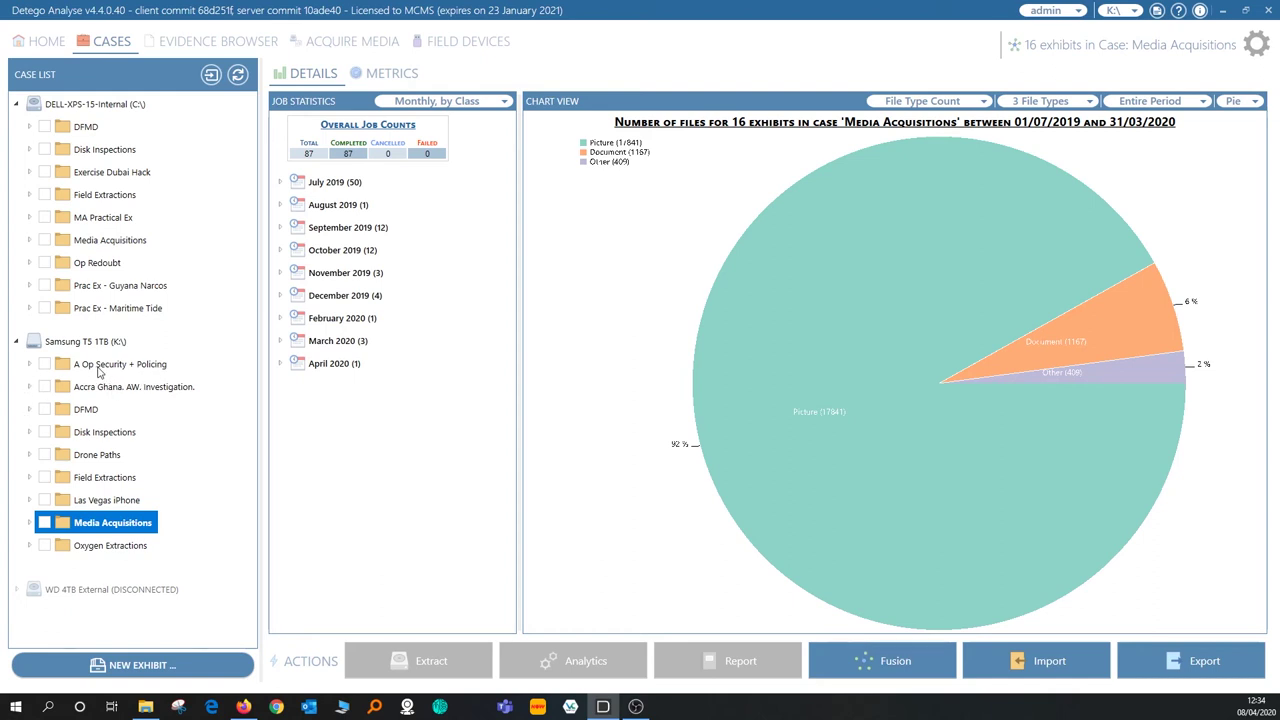
{"action": "left_click", "coordinate": [29, 364]}
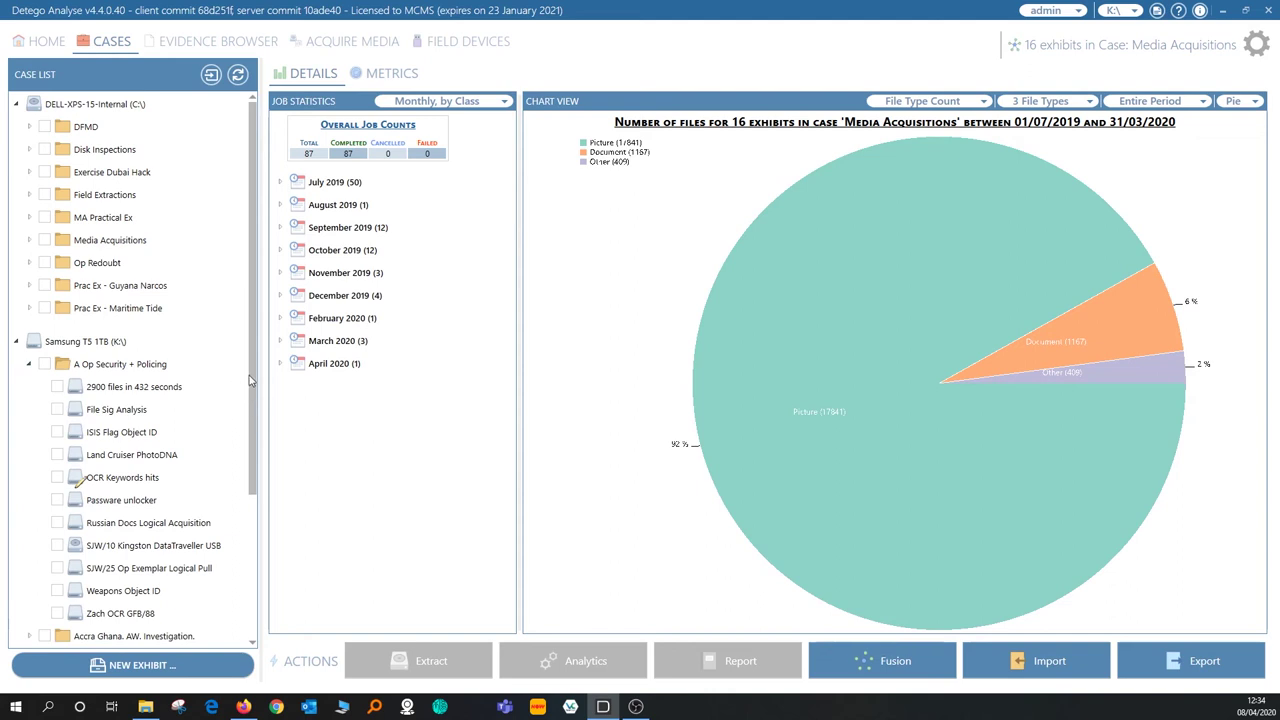
{"action": "left_click_drag", "start_coordinate": [254, 380], "coordinate": [255, 410]}
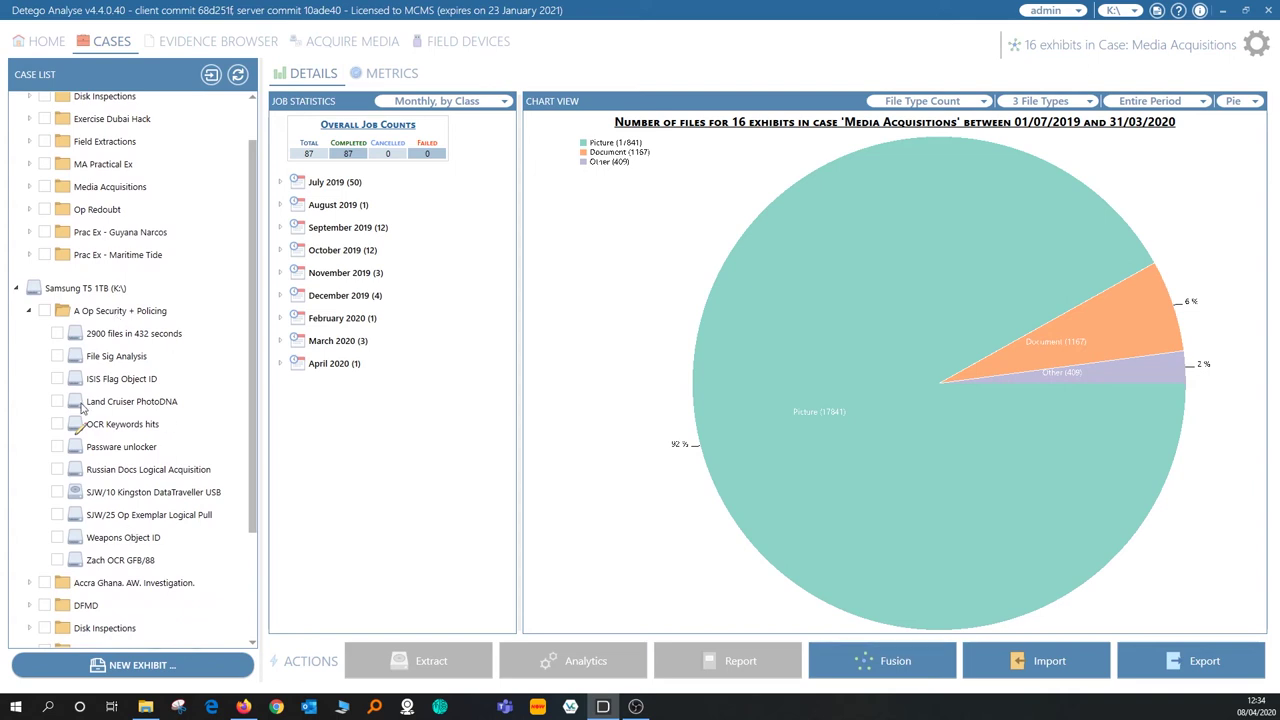
{"action": "left_click", "coordinate": [116, 430]}
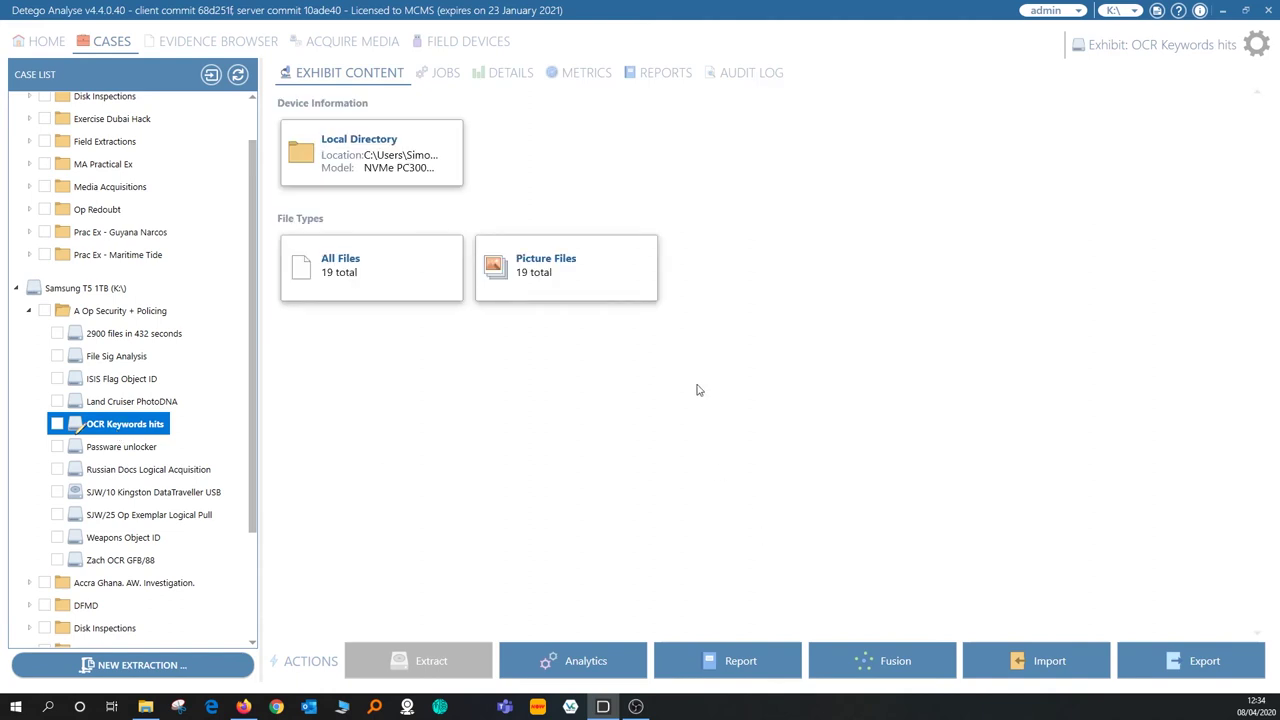
Step: Browse the exhibit's 19 pictures and open operator.jpg's evidence details with its keyword matches
{"action": "left_click", "coordinate": [607, 281]}
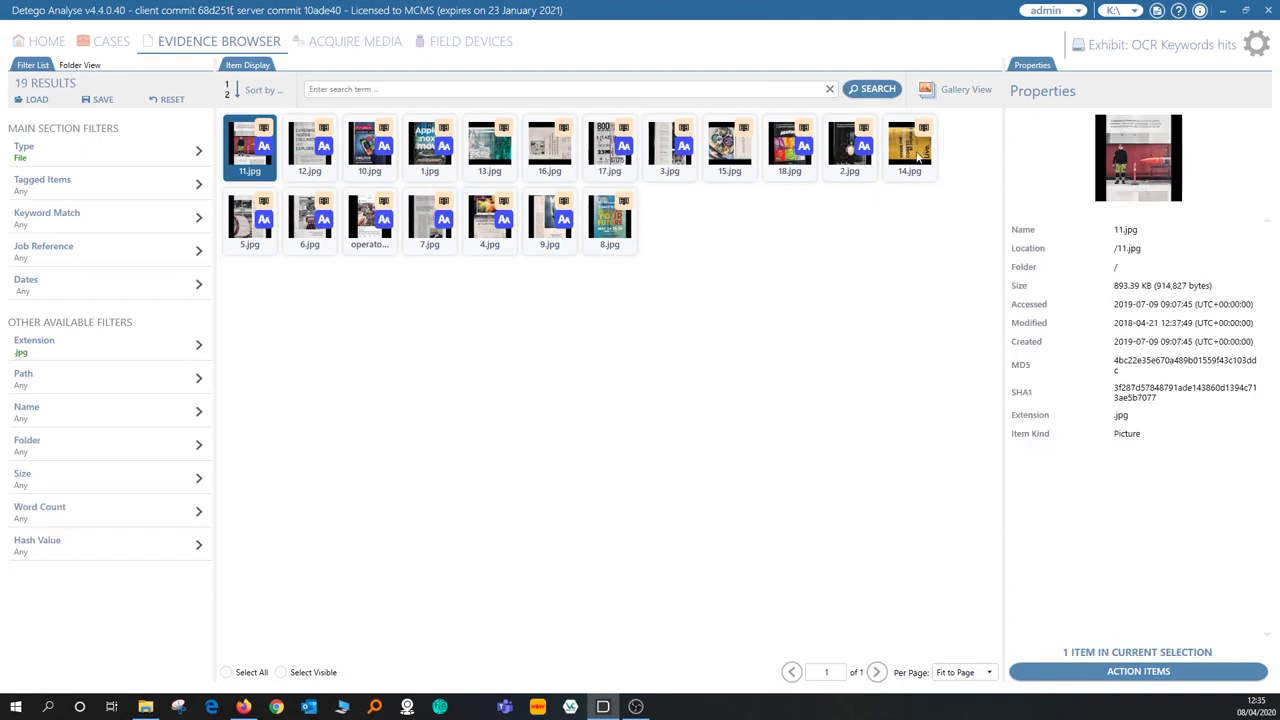
{"action": "mouse_move", "coordinate": [927, 132]}
{"action": "mouse_move", "coordinate": [248, 186]}
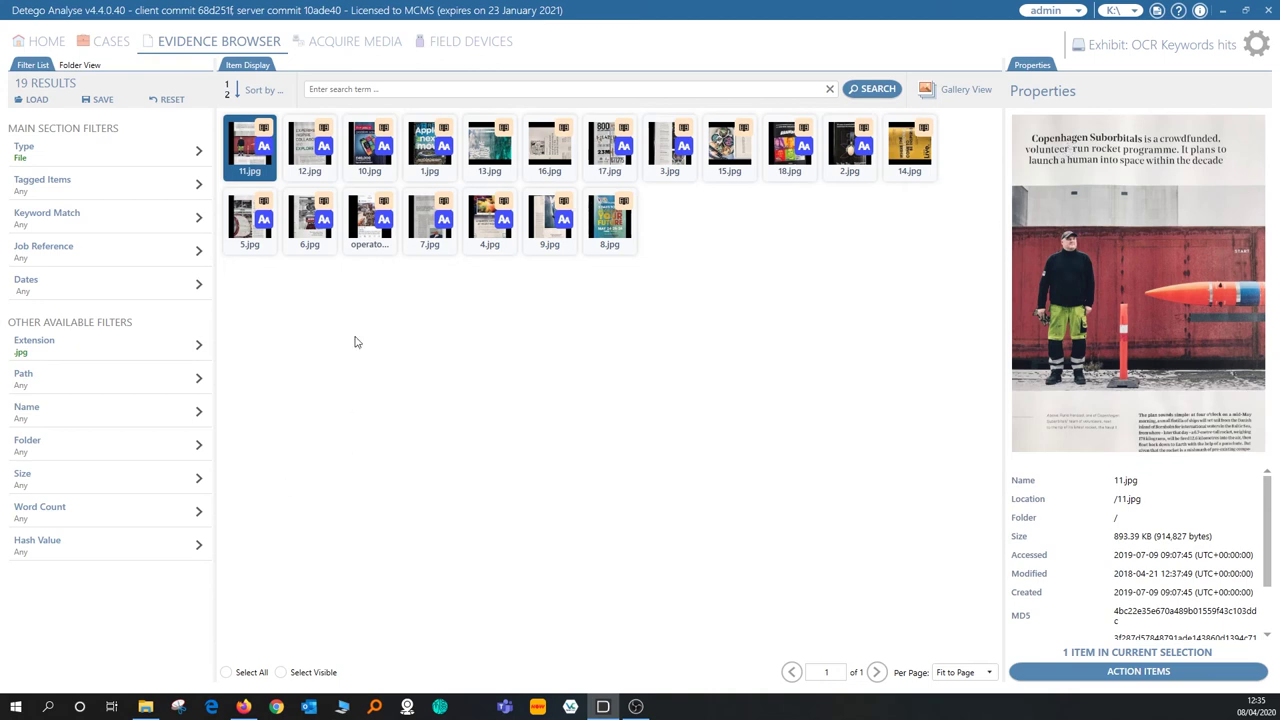
{"action": "left_click", "coordinate": [364, 222]}
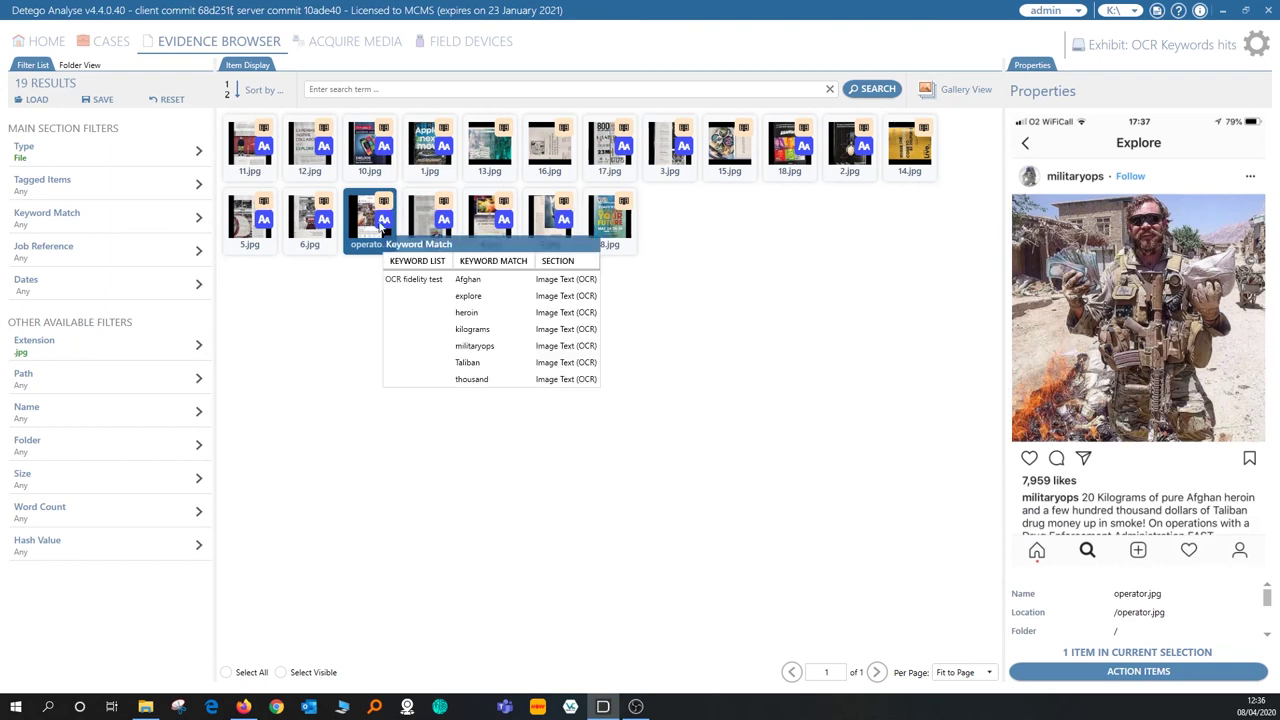
{"action": "mouse_move", "coordinate": [360, 262]}
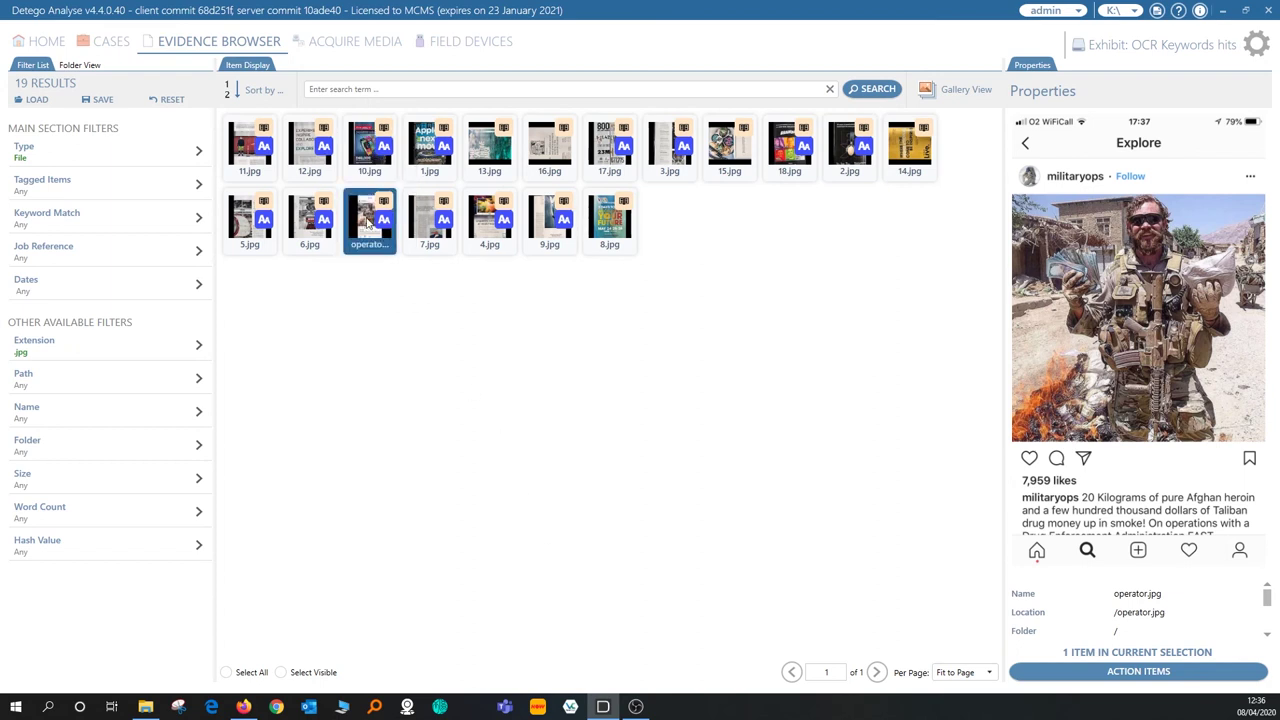
{"action": "double_click", "coordinate": [367, 224]}
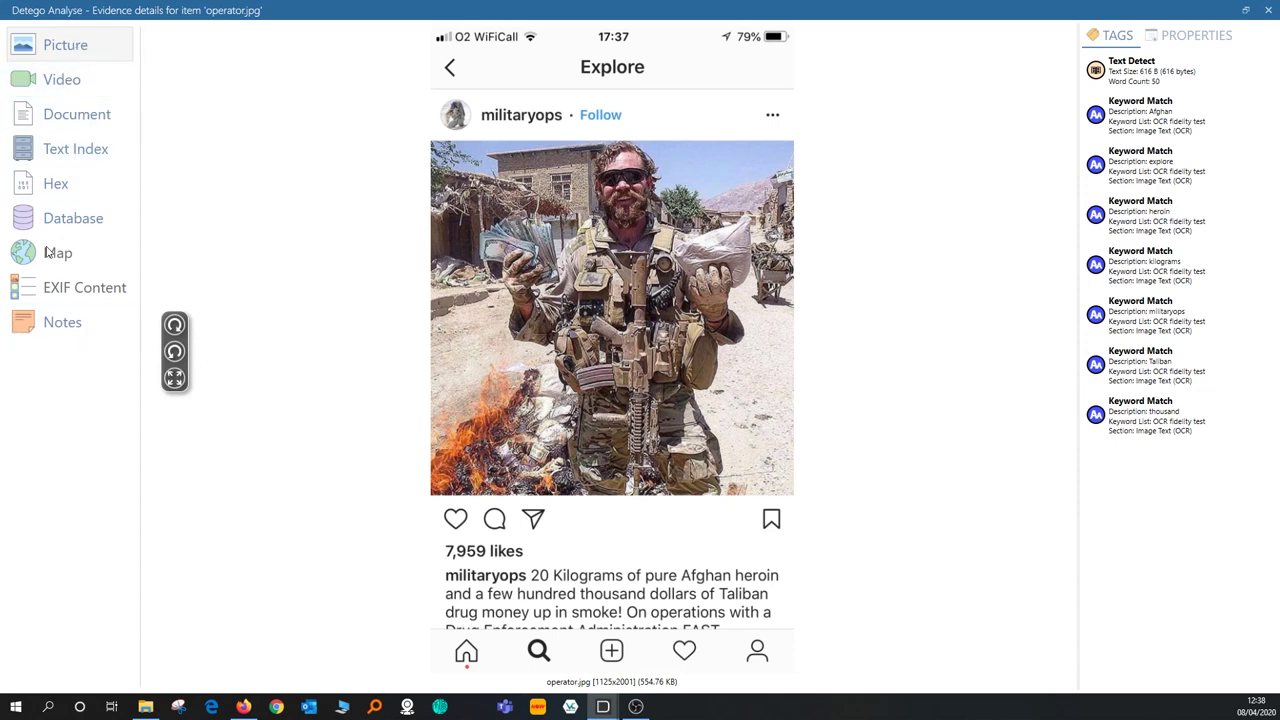
Step: Show operator.jpg's Image Text (OCR) in the Text Index and select parts of the extracted text
{"action": "left_click", "coordinate": [80, 153]}
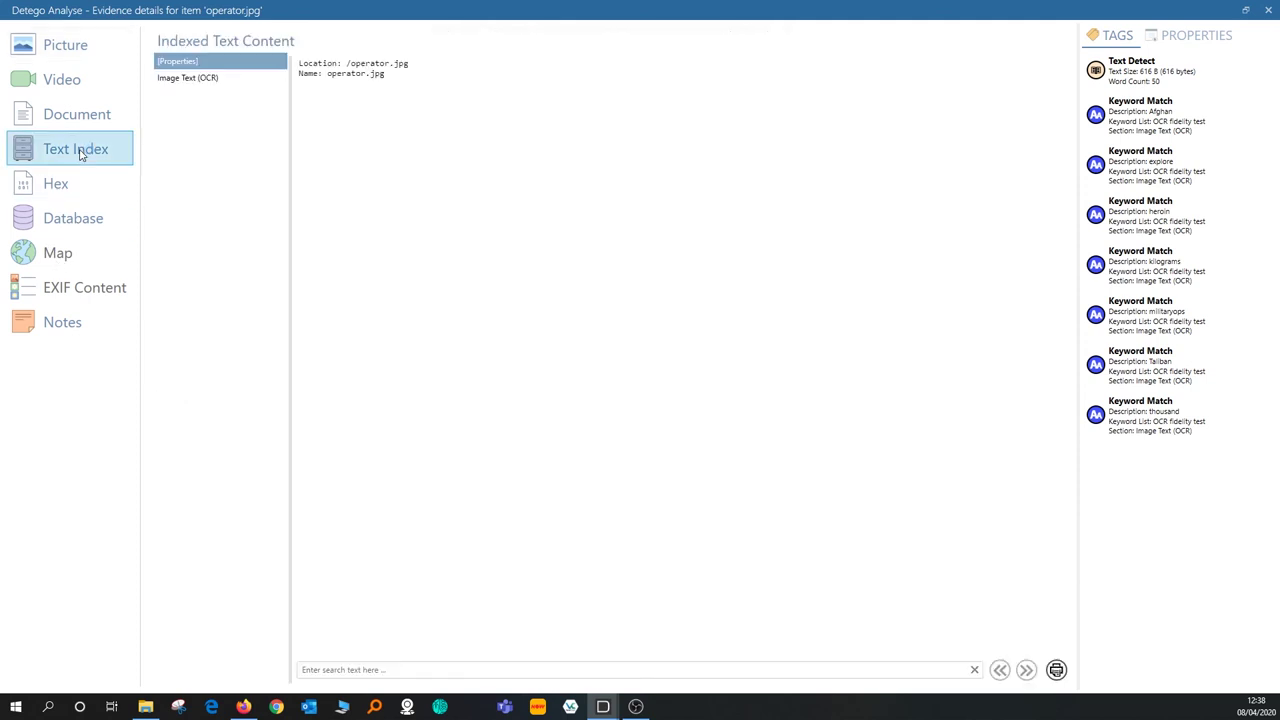
{"action": "left_click", "coordinate": [191, 84]}
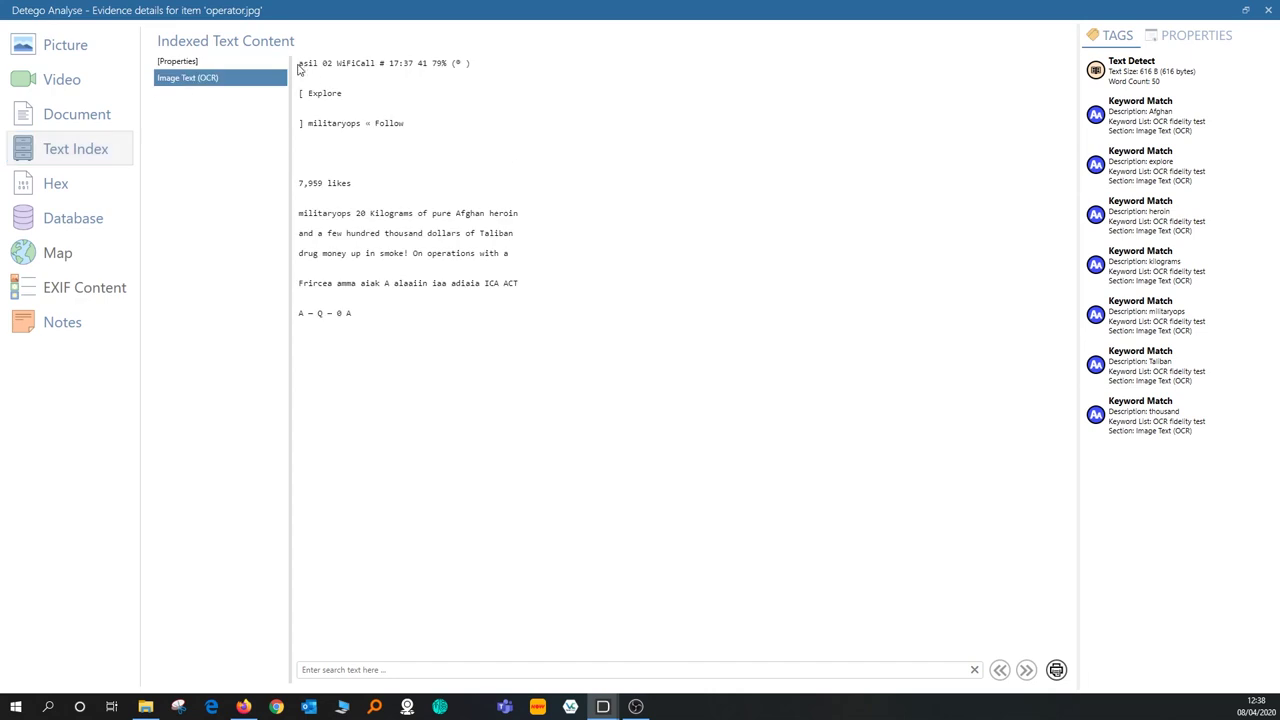
{"action": "left_click_drag", "start_coordinate": [300, 65], "coordinate": [606, 323]}
{"action": "left_click", "coordinate": [575, 339]}
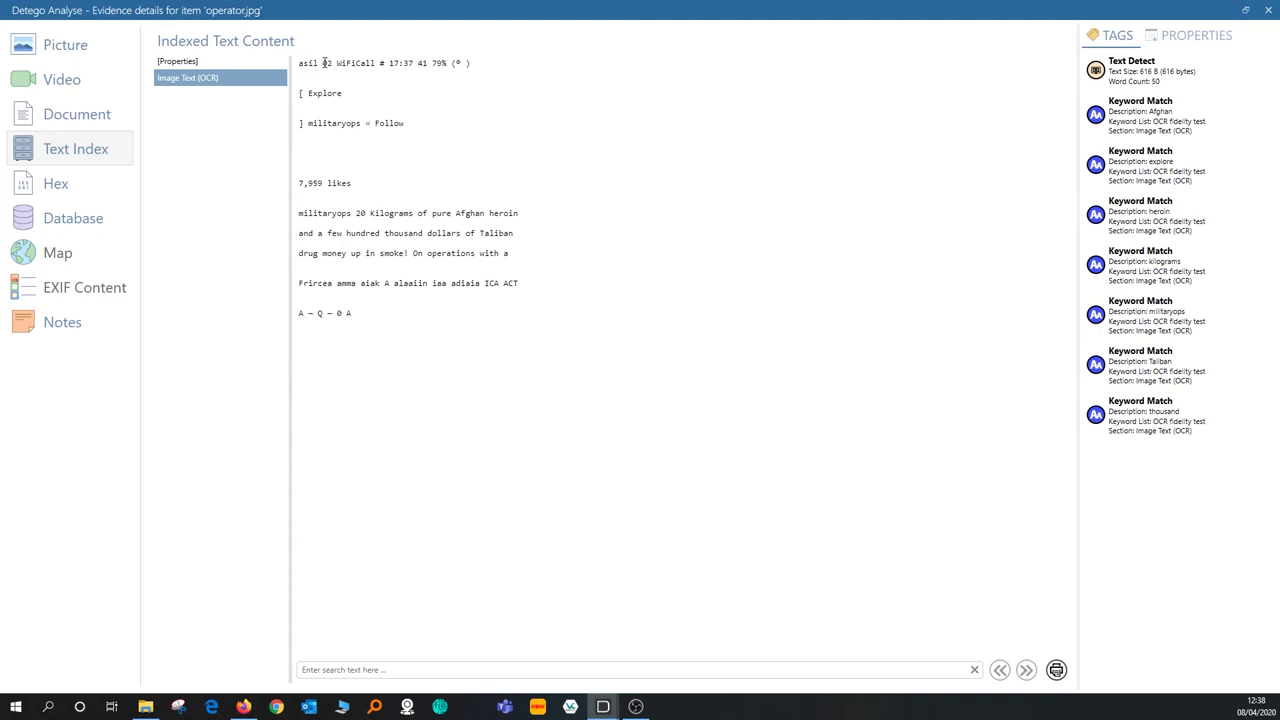
{"action": "left_click_drag", "start_coordinate": [323, 63], "coordinate": [450, 63]}
{"action": "left_click", "coordinate": [463, 106]}
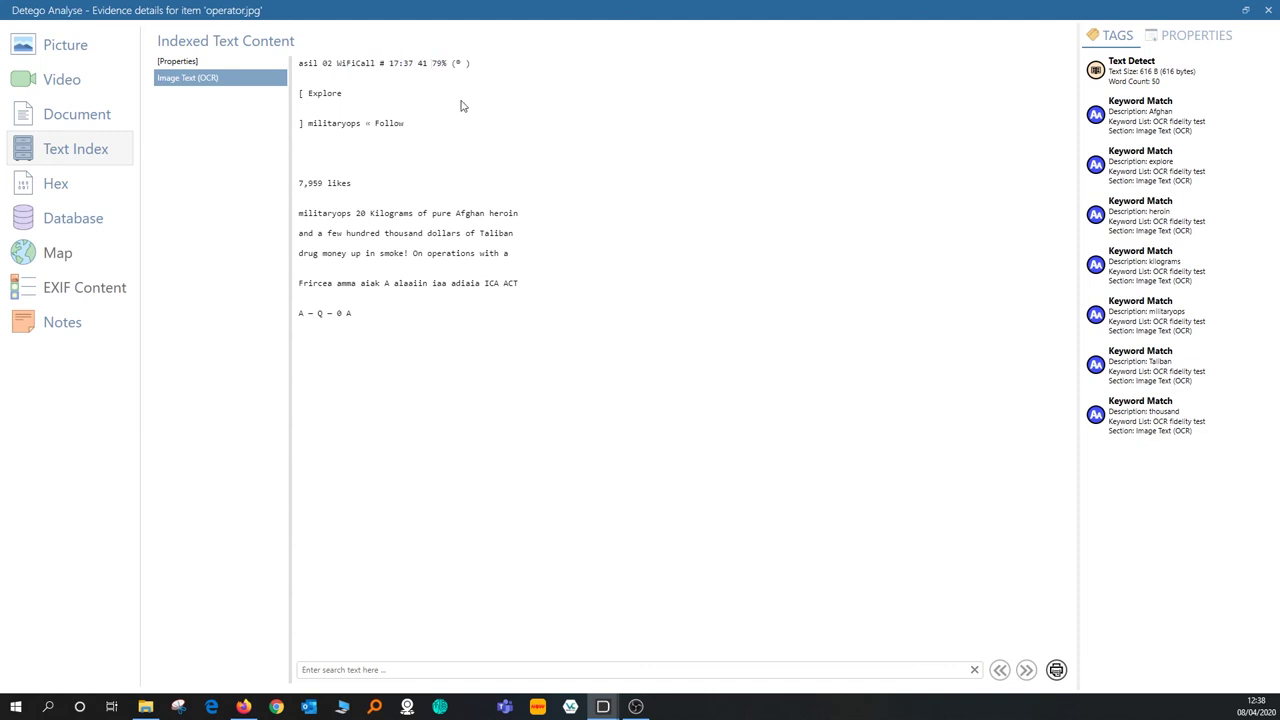
{"action": "left_click", "coordinate": [68, 50]}
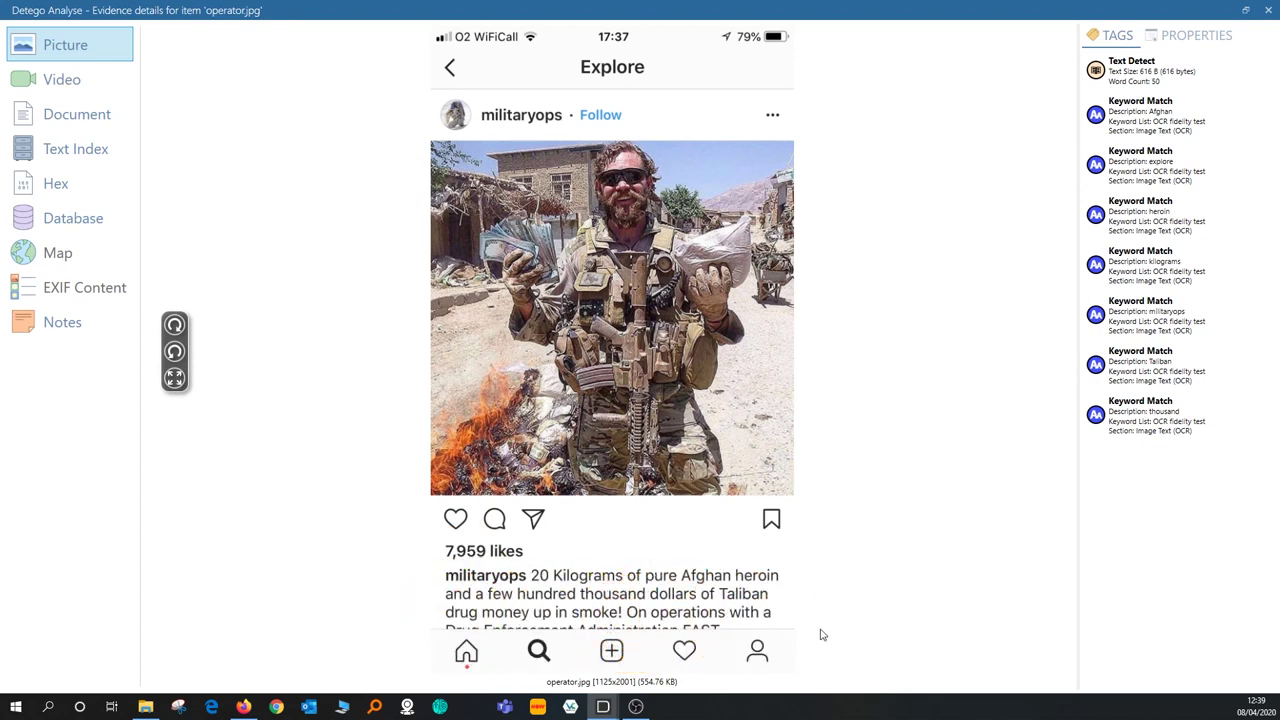
Step: Reopen the OCR text, select 'On operations with a' and the opening lines, then return to Picture
{"action": "left_click", "coordinate": [85, 150]}
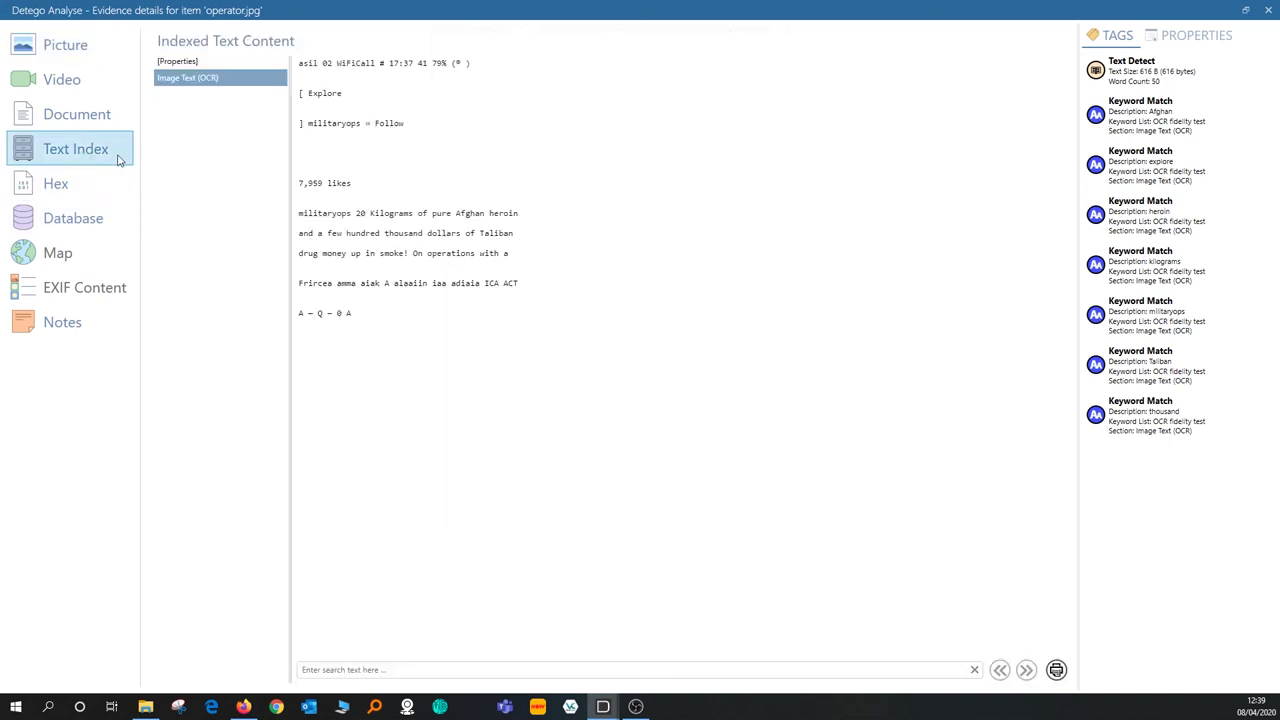
{"action": "left_click", "coordinate": [185, 82]}
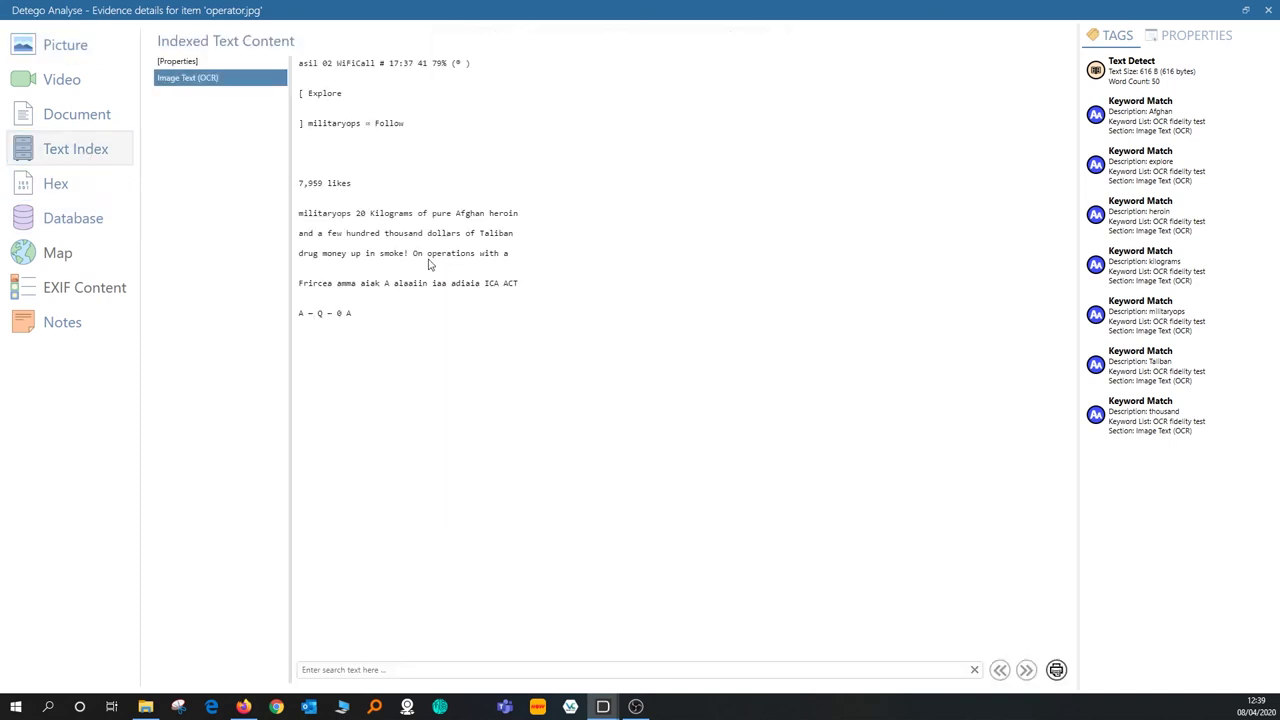
{"action": "left_click_drag", "start_coordinate": [413, 254], "coordinate": [523, 263]}
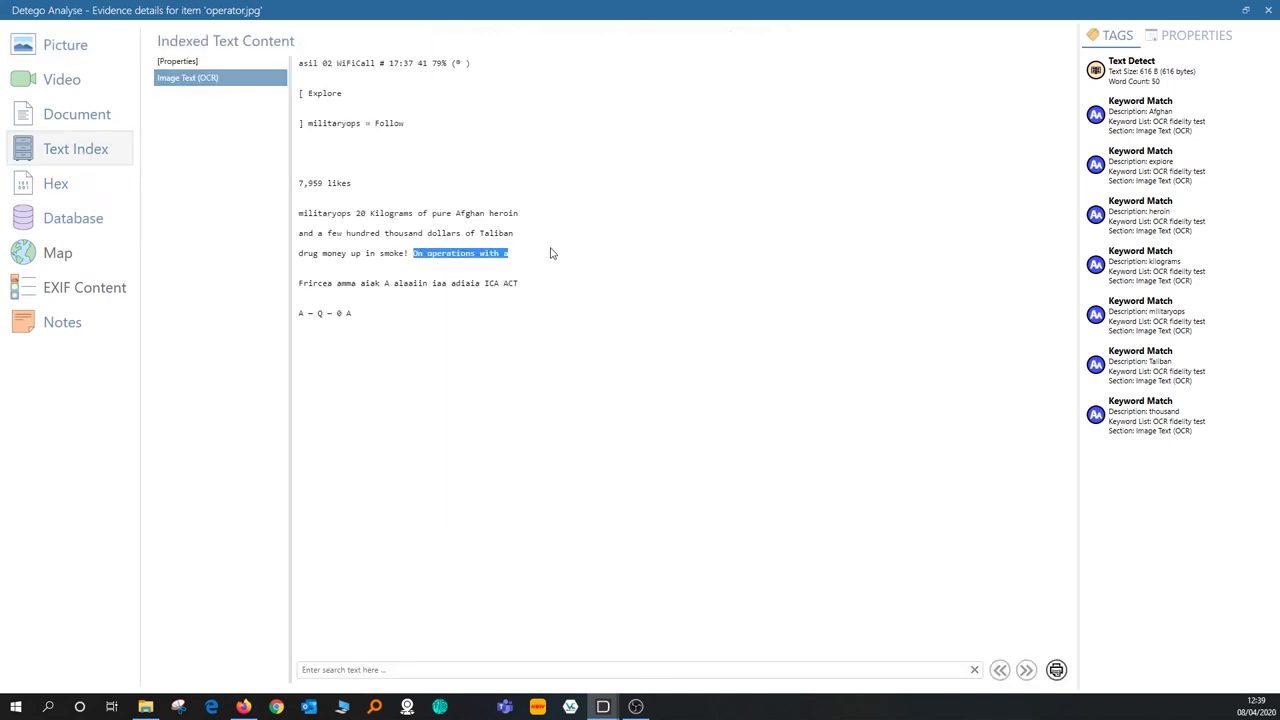
{"action": "left_click", "coordinate": [556, 250]}
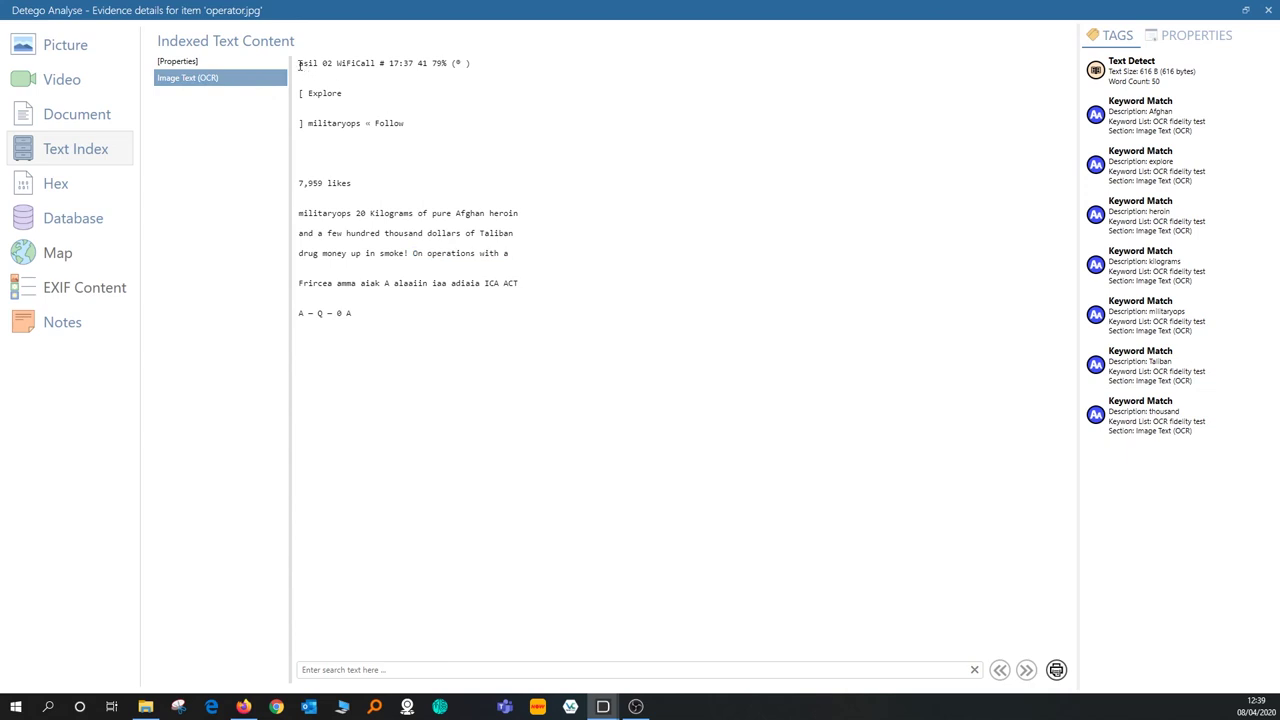
{"action": "left_click_drag", "start_coordinate": [299, 65], "coordinate": [598, 270]}
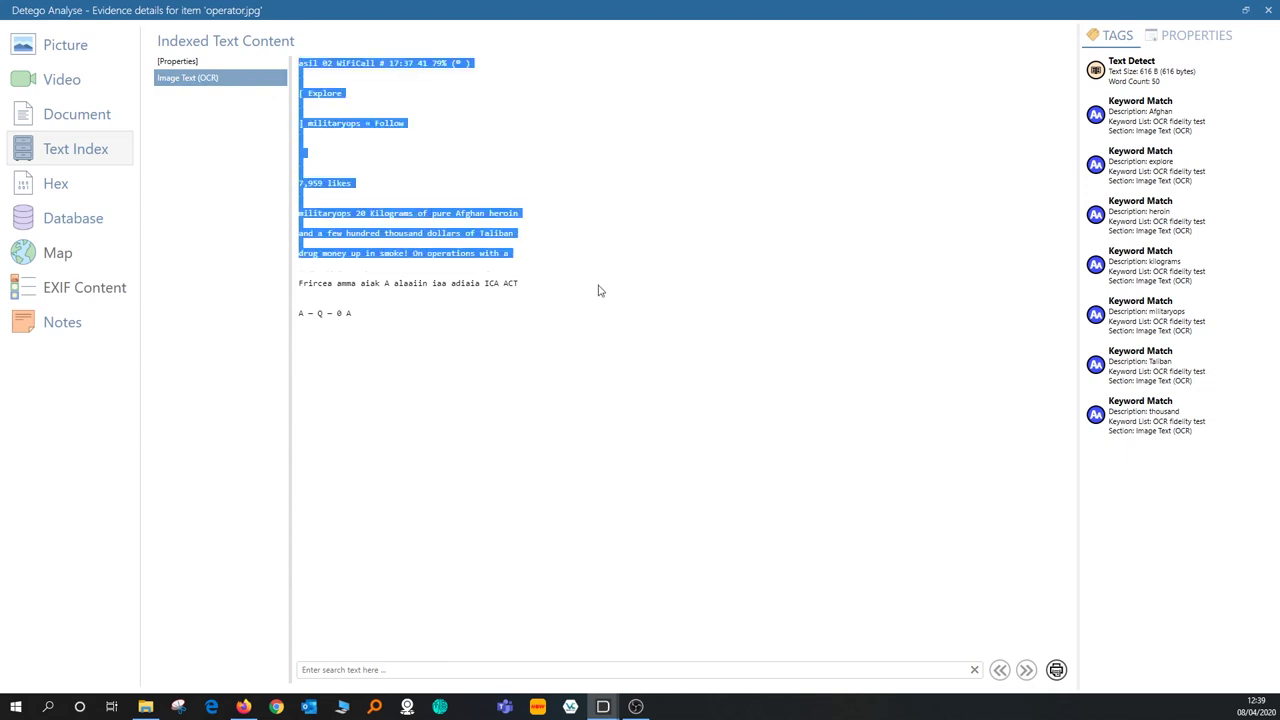
{"action": "left_click", "coordinate": [587, 318]}
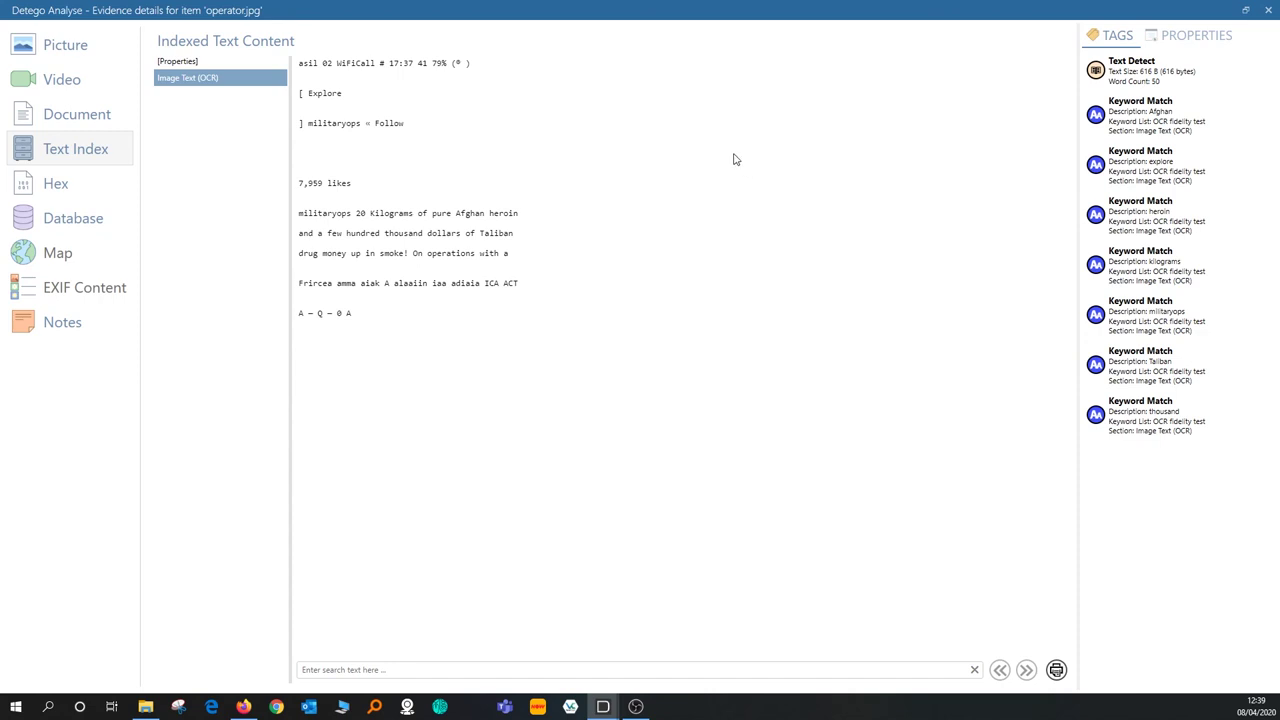
{"action": "left_click", "coordinate": [55, 52]}
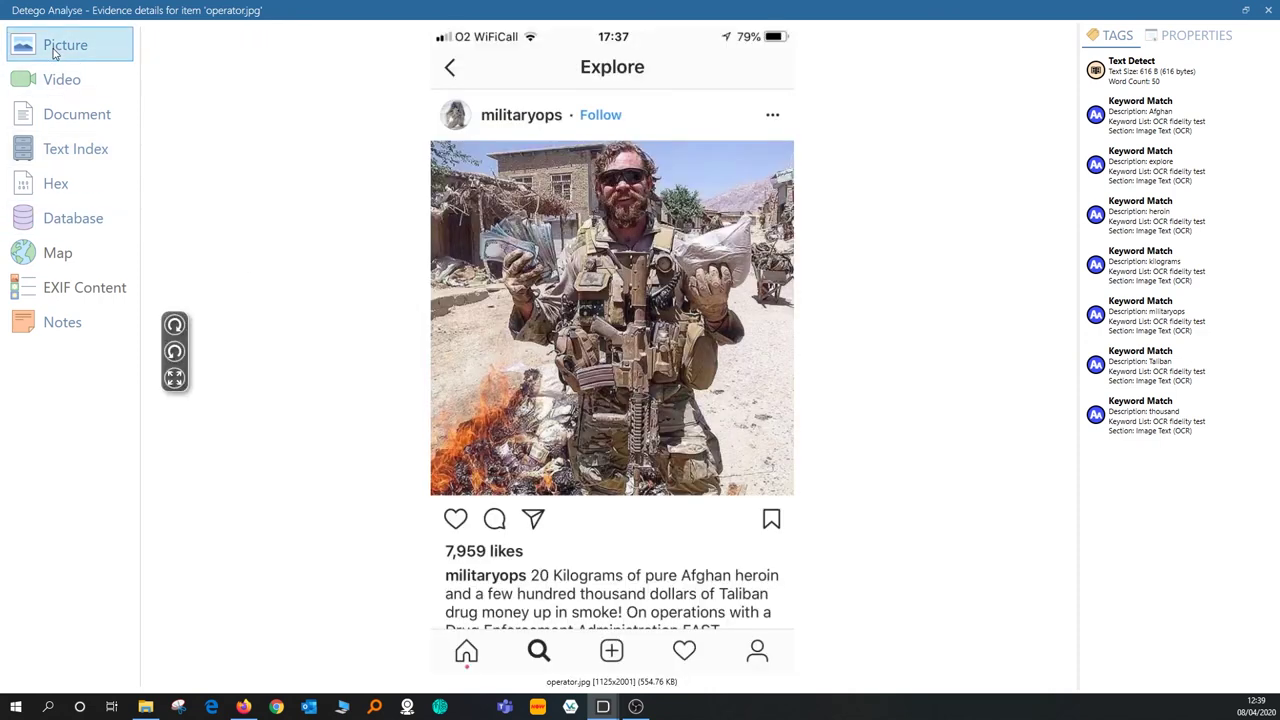
Step: Restore the operator.jpg Evidence details window from full screen, move it up, and close it
{"action": "left_click", "coordinate": [1245, 10]}
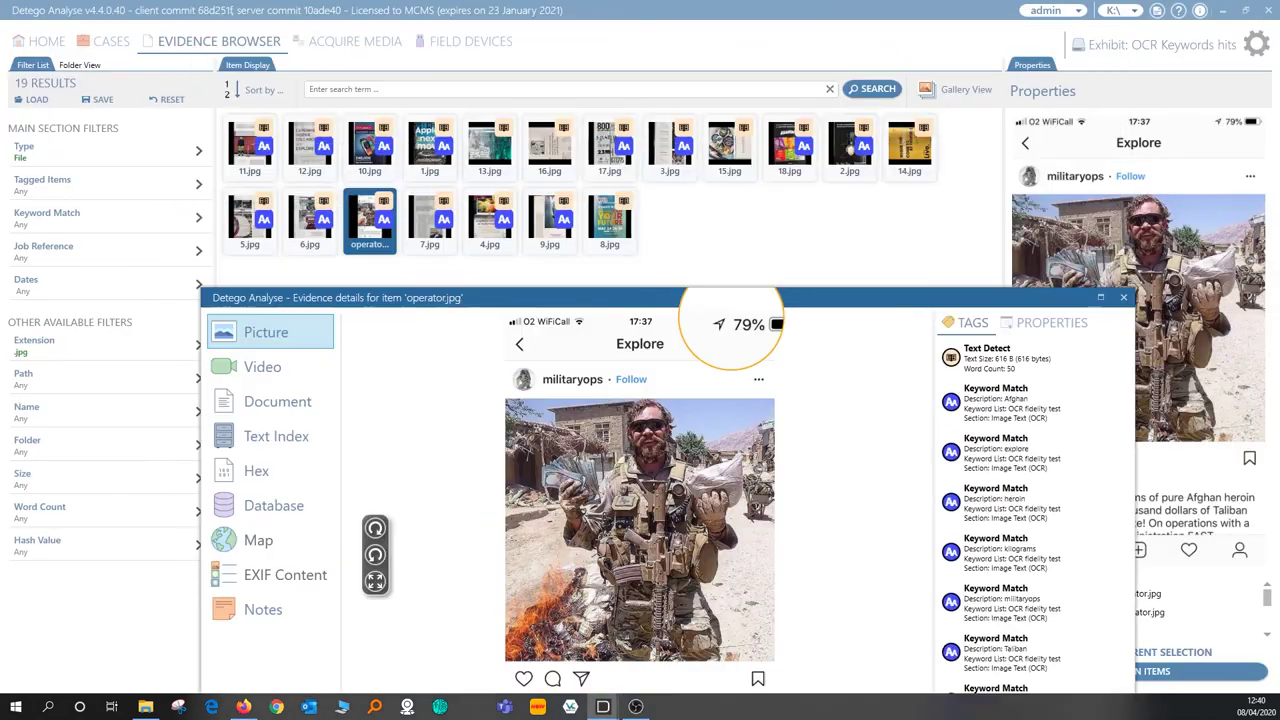
{"action": "left_click_drag", "start_coordinate": [1146, 310], "coordinate": [1125, 148]}
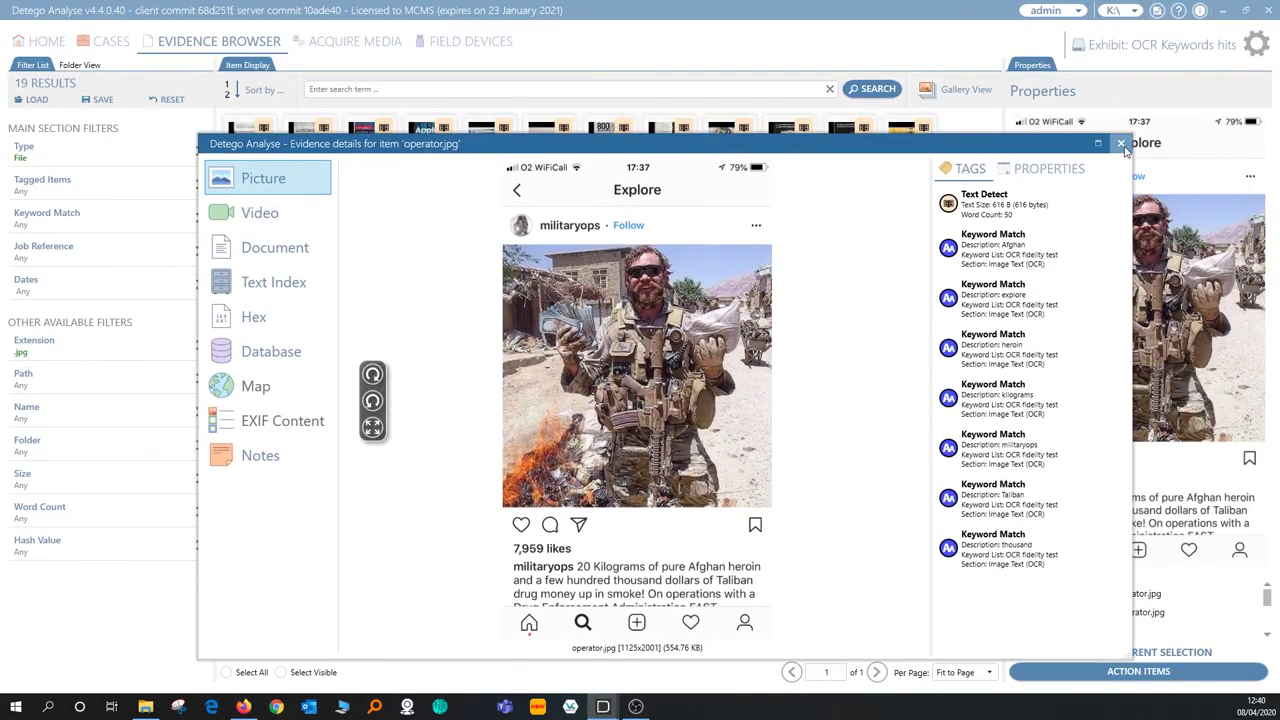
{"action": "left_click", "coordinate": [1121, 144]}
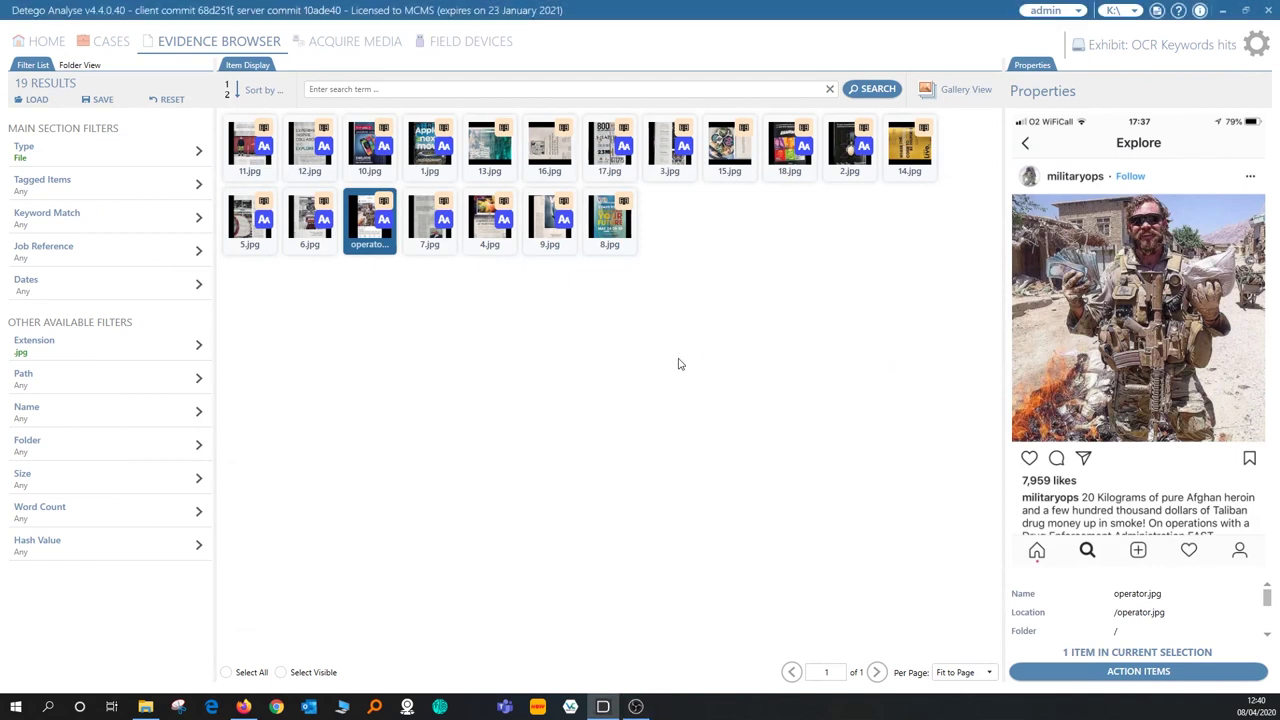